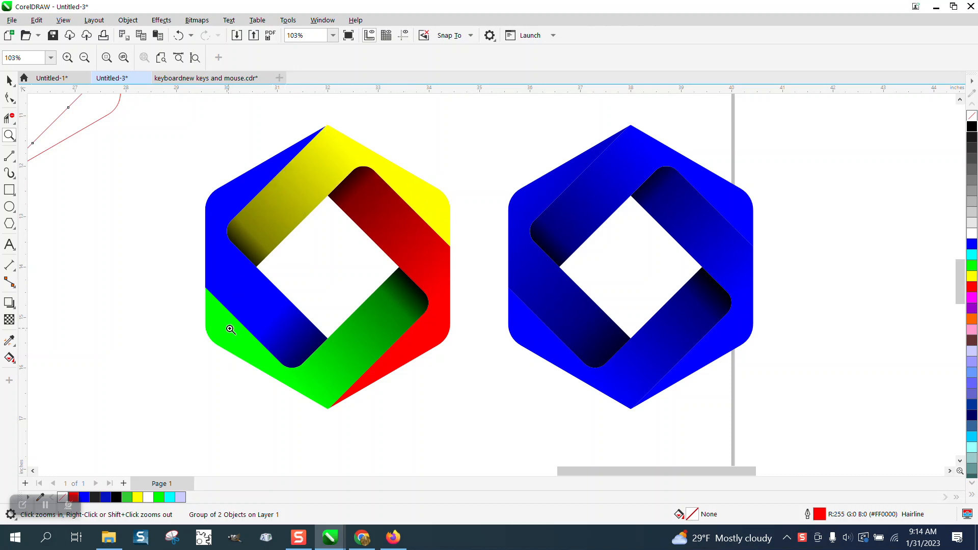
Move all four pieces of the blue hexagon logo left of the red outline version up and left to an open page area
scroll(473, 273, down, 3)
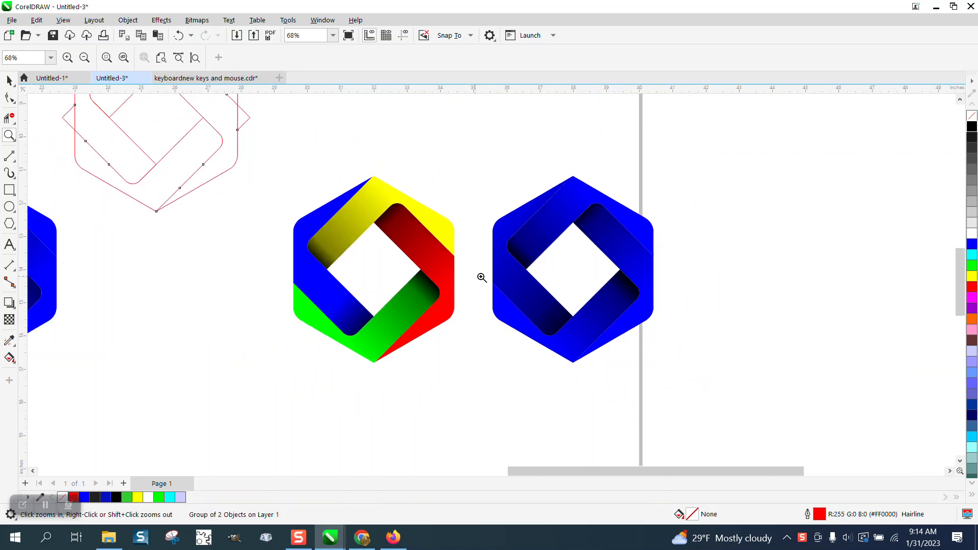
click(373, 218)
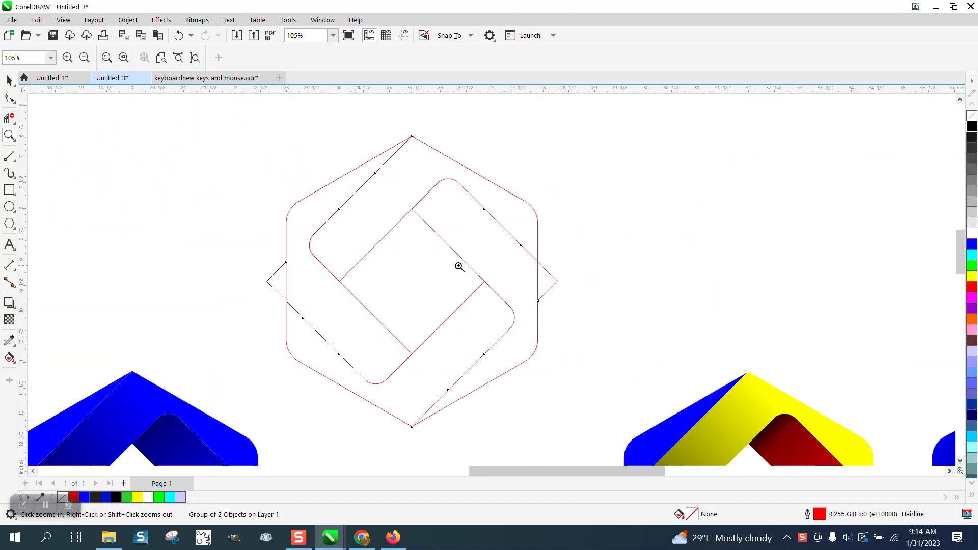
right_click(461, 246)
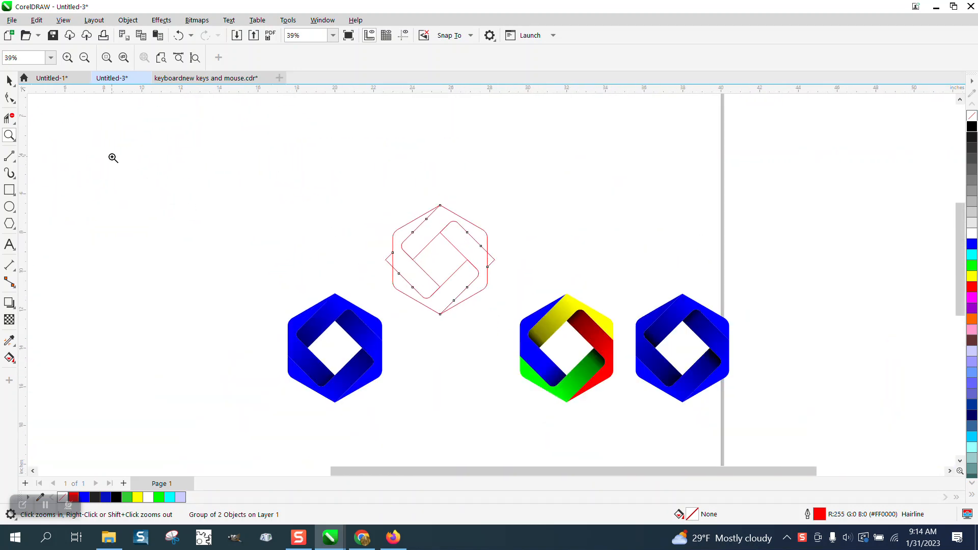
key(space)
drag(250, 261, 404, 412)
drag(334, 346, 217, 223)
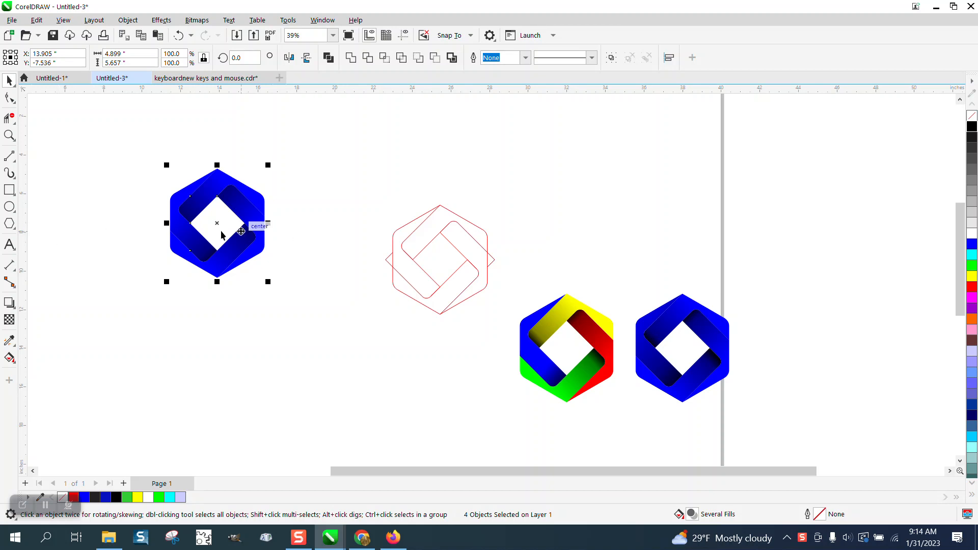
Draw a square below the moved blue logo, set its size to 1 inch and remove its fill
click(9, 137)
drag(126, 149, 342, 283)
scroll(327, 262, down, 4)
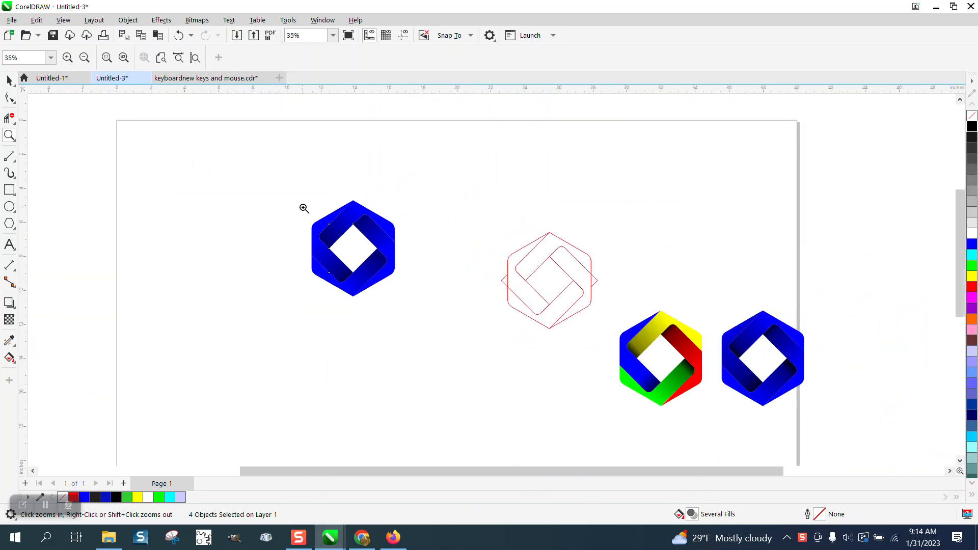
click(9, 190)
drag(326, 321, 308, 340)
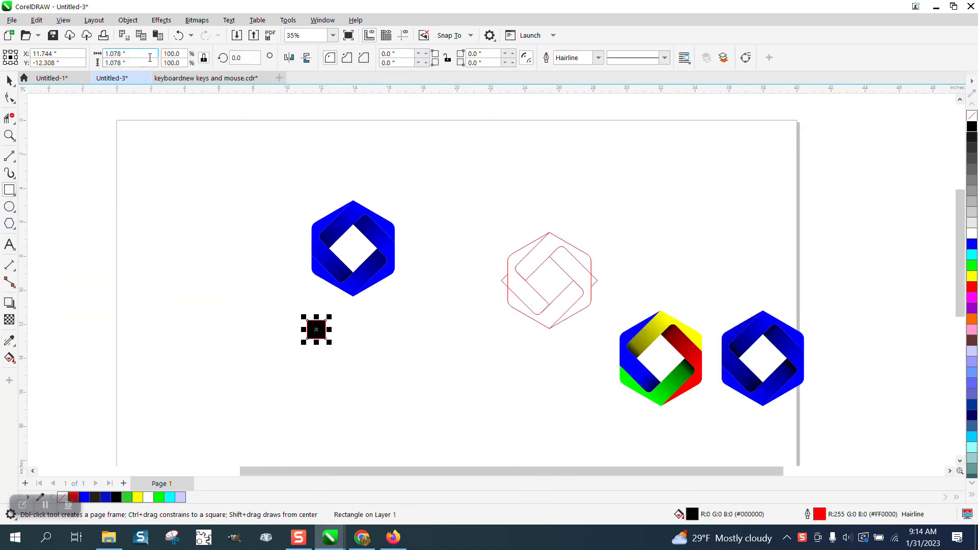
drag(142, 54, 61, 53)
text(1)
key(Return)
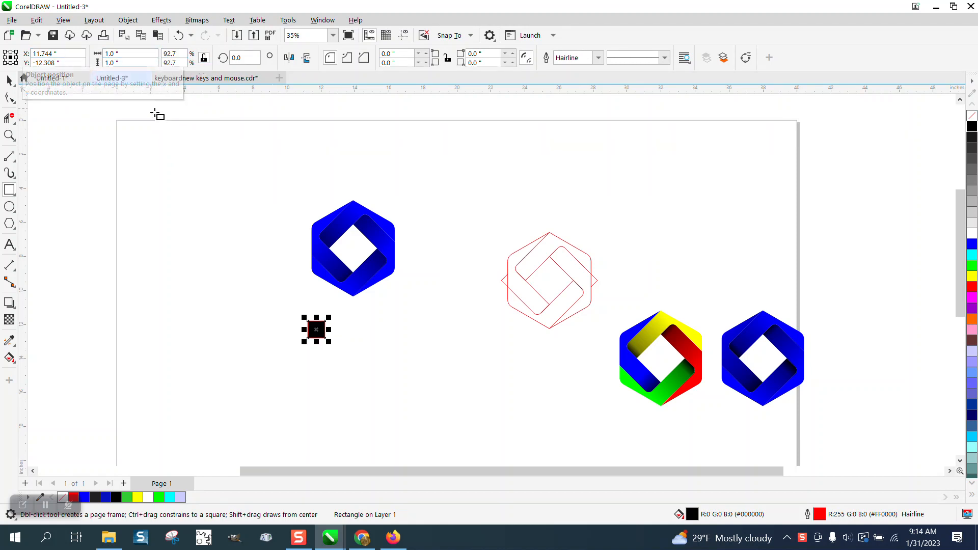
click(10, 81)
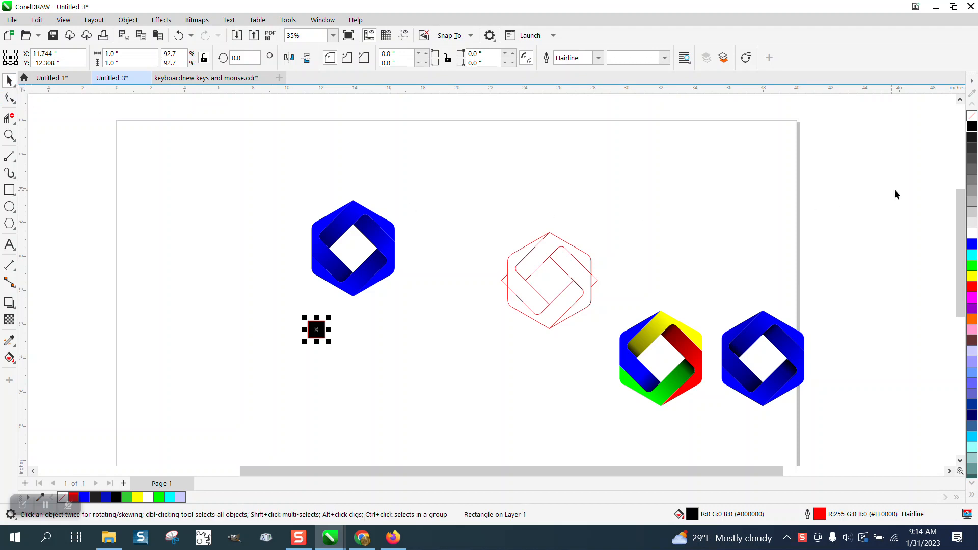
click(971, 116)
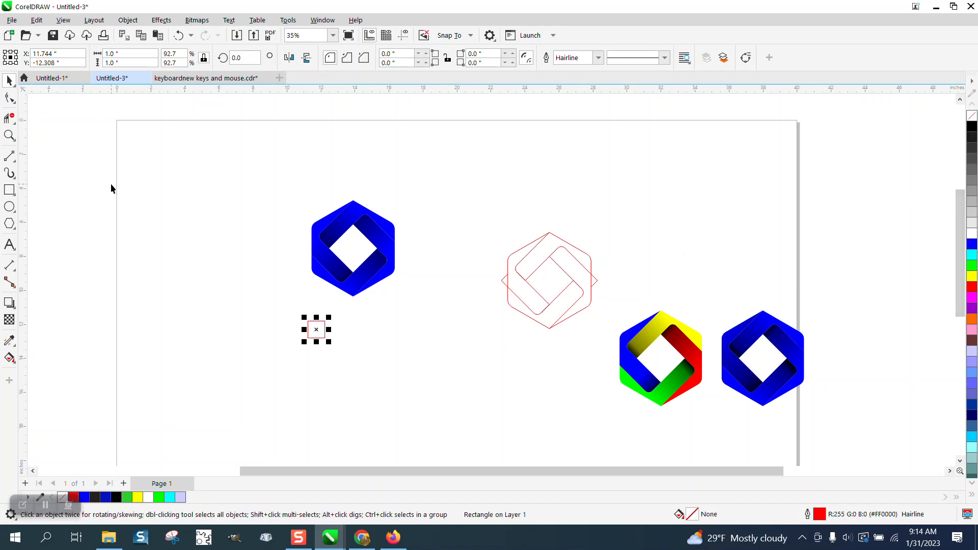
click(213, 155)
Duplicate the square downward three times to form an edge-to-edge column of four
click(311, 325)
key(ctrl+d)
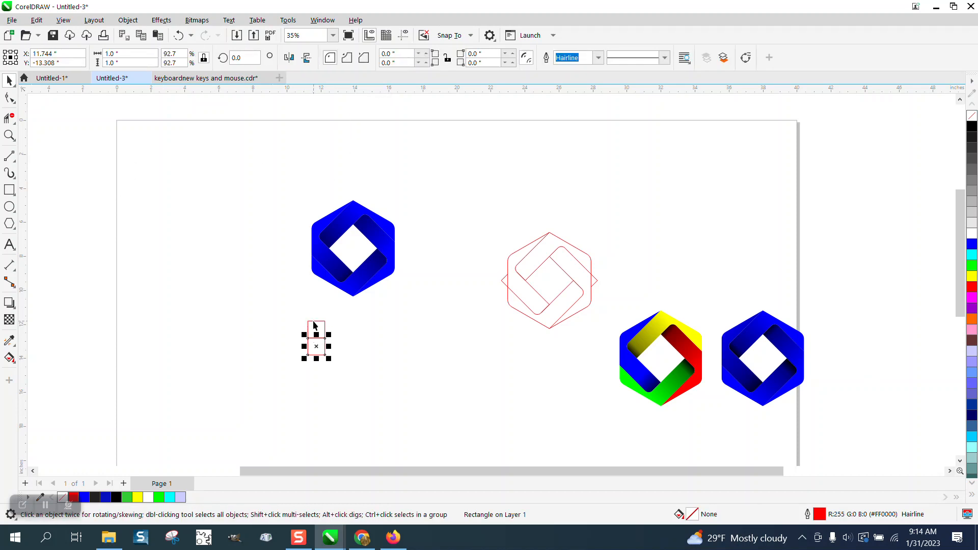
key(ctrl+d)
key(ctrl+d)
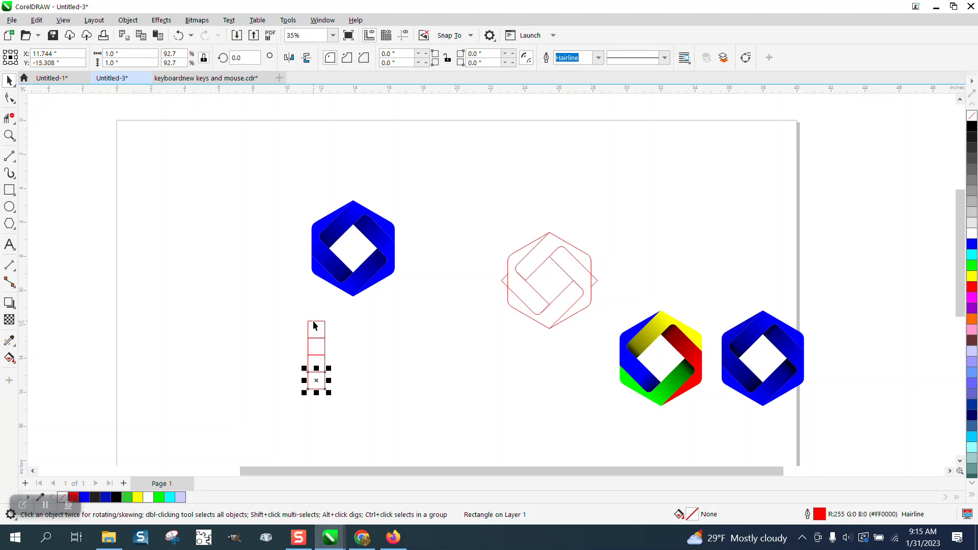
Duplicate the lowest square three times to the right to form an adjoining bottom row of four squares
click(14, 135)
drag(251, 307, 405, 414)
click(9, 81)
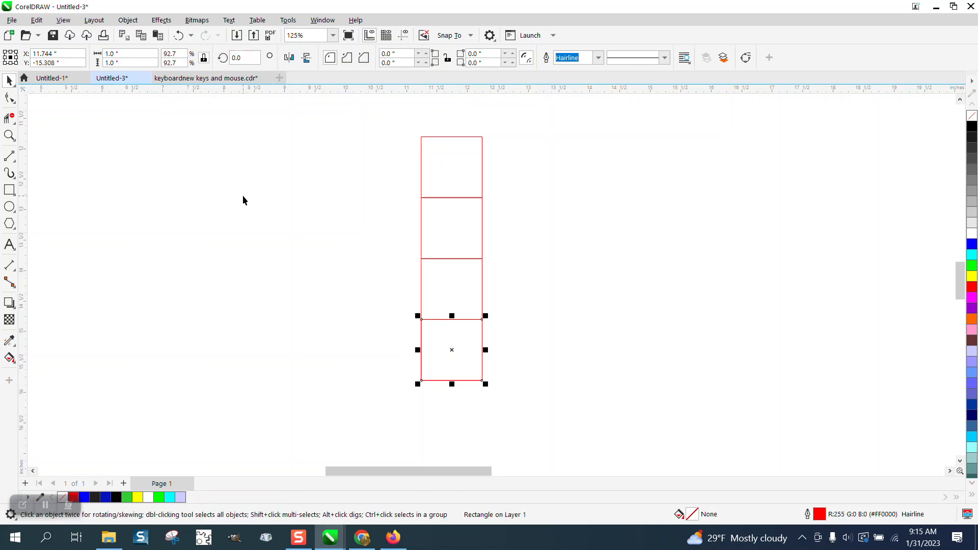
key(Right)
key(ctrl+d)
key(ctrl+d)
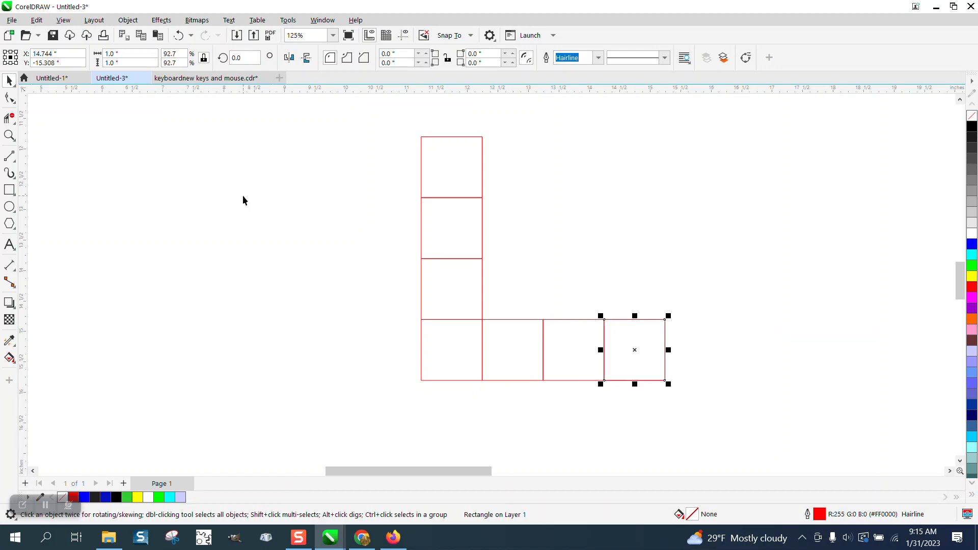
Duplicate squares three times upward and twice back to the left to close a 4 by 4 ring of squares
key(Up)
key(ctrl+d)
key(ctrl+d)
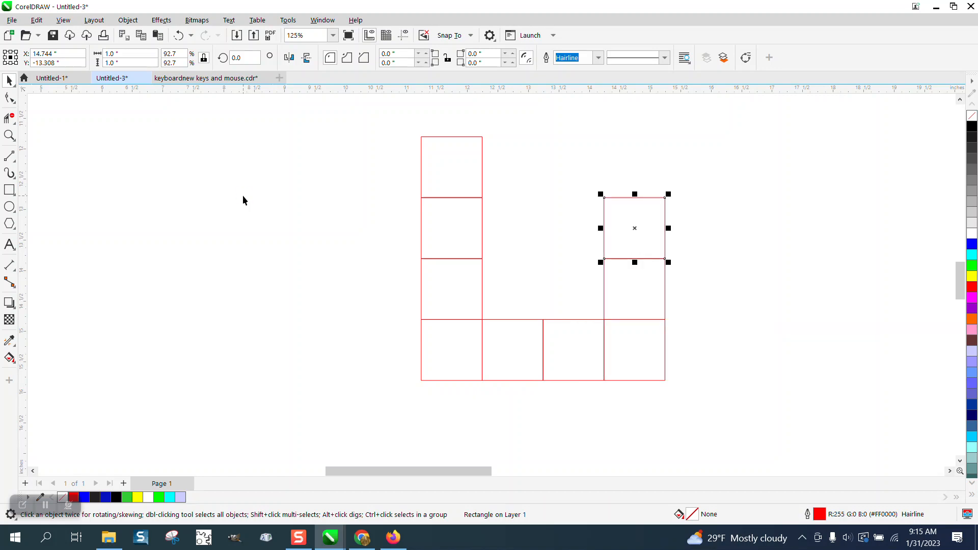
key(Left)
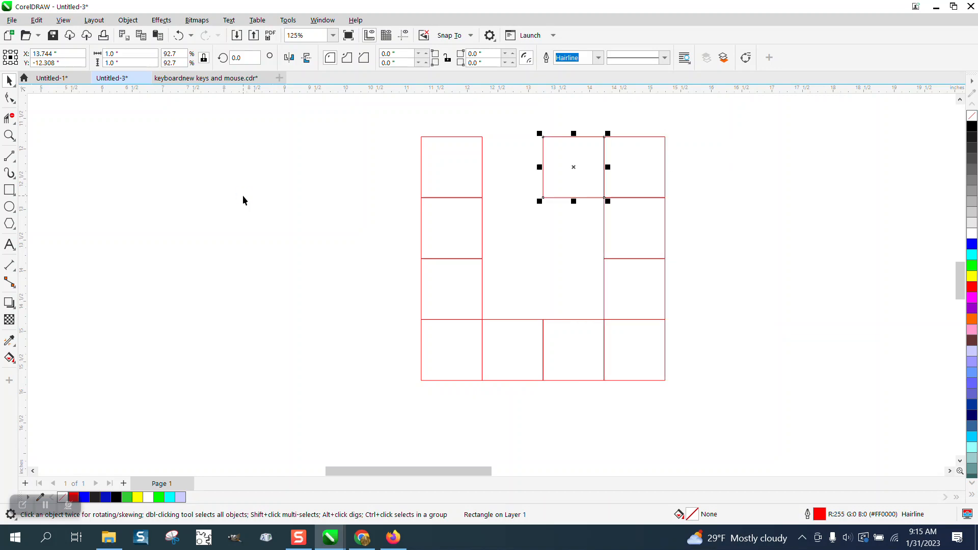
key(Left)
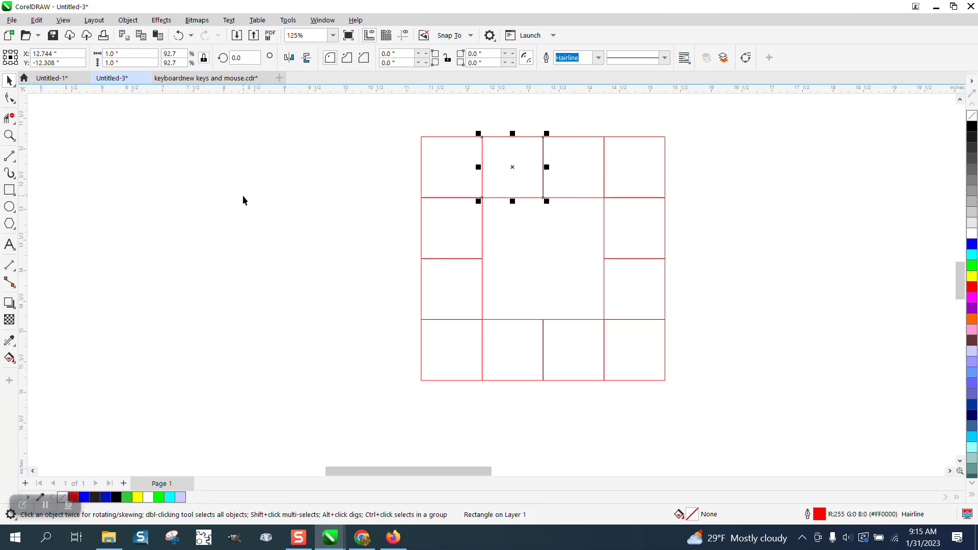
key(Escape)
Round only the lower-left corner of the third square down in the ring's left column with a 0.3-inch radius
scroll(289, 241, down, 3)
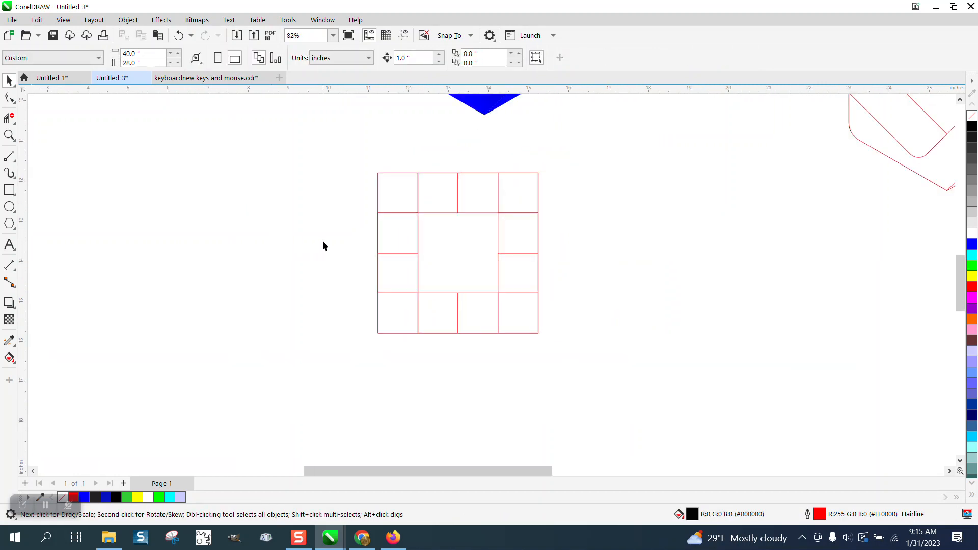
scroll(378, 262, down, 1)
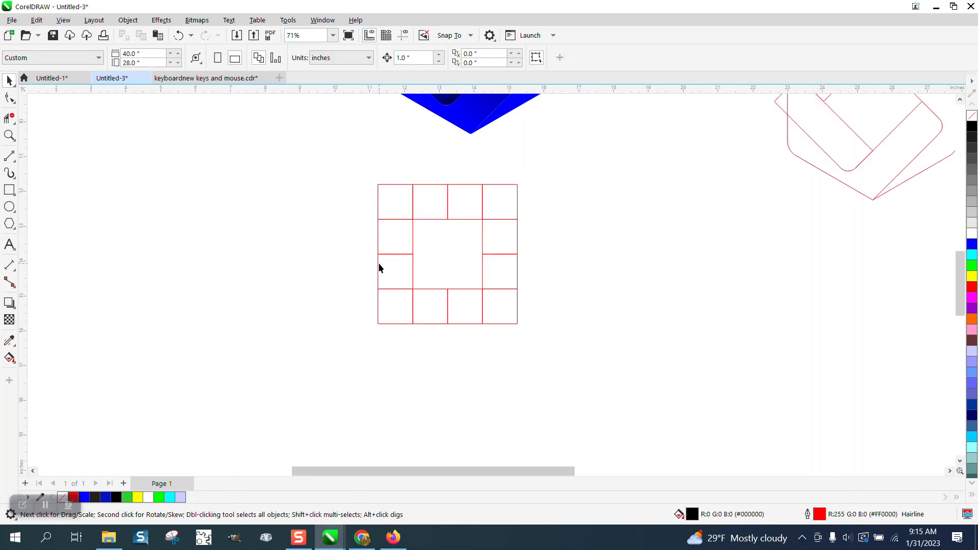
scroll(392, 265, down, 2)
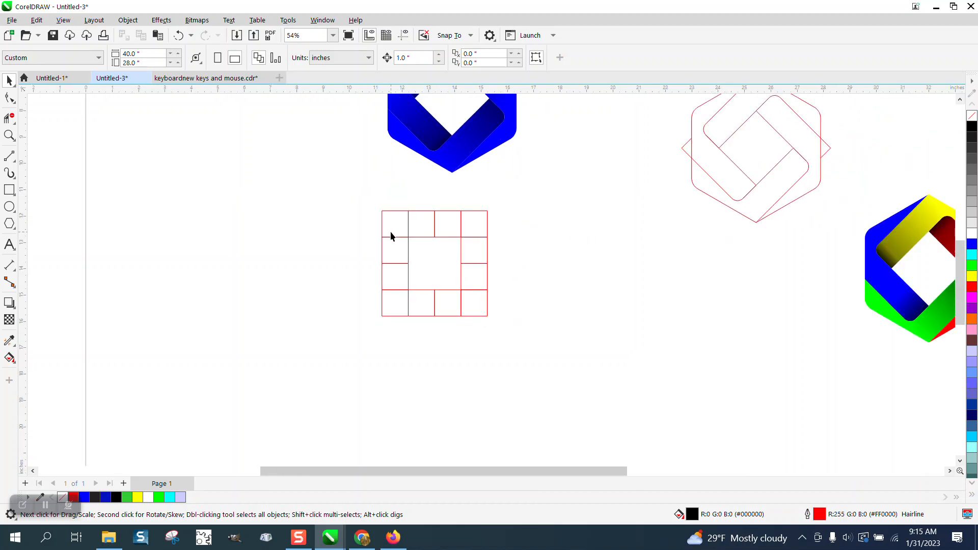
click(9, 135)
drag(366, 188, 582, 336)
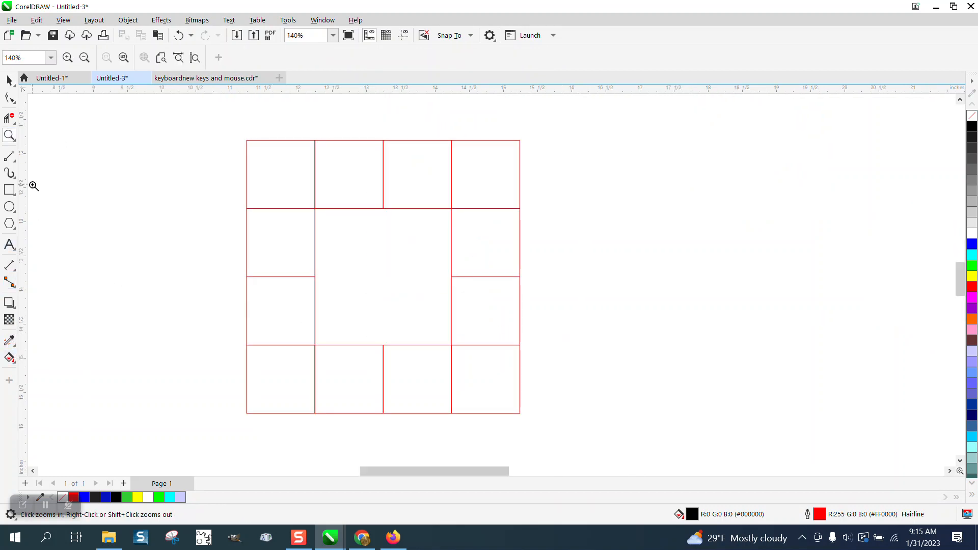
click(9, 81)
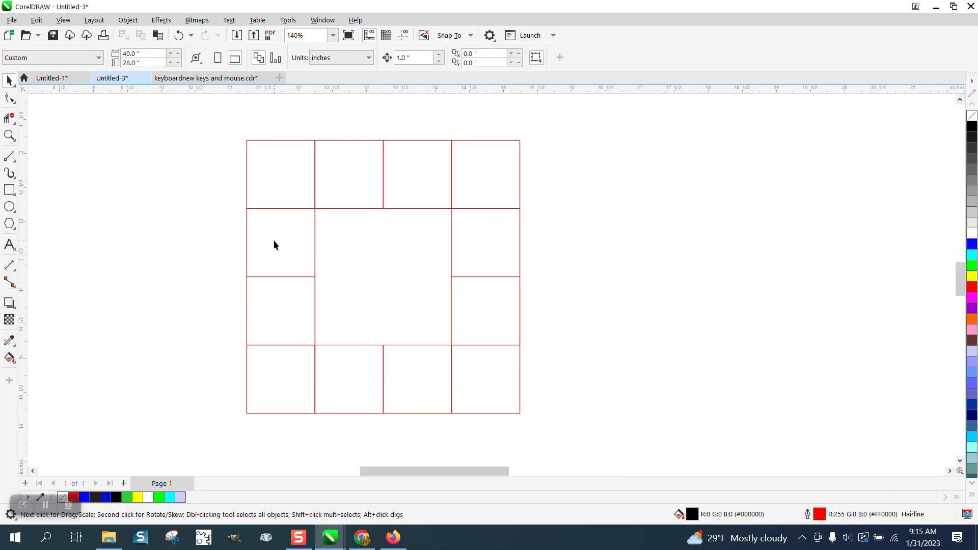
click(278, 307)
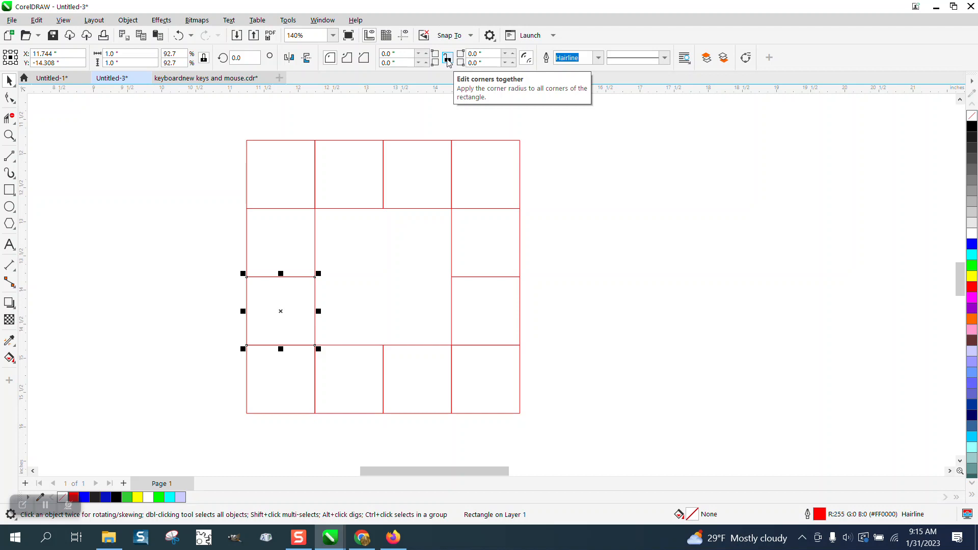
drag(399, 63, 371, 66)
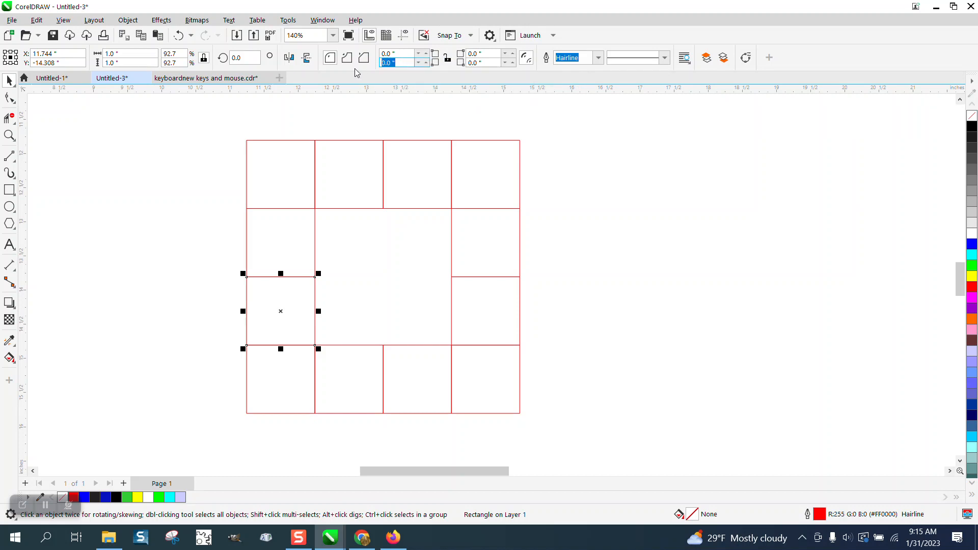
text(.3)
key(Return)
Apply a 0.3-inch radius to the third bottom-row square's lower-right corner and the second right-column square's upper-right corner
click(421, 375)
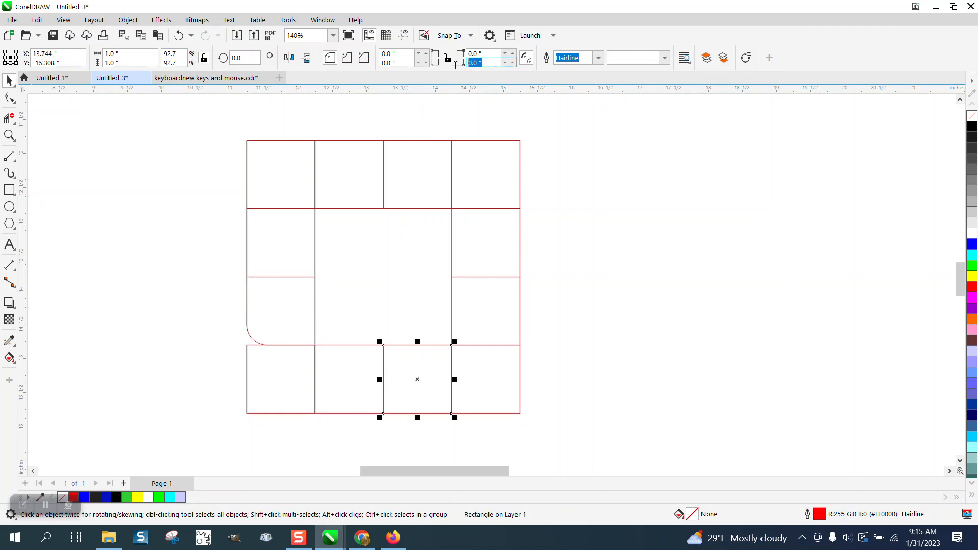
text(3)
key(Return)
click(506, 235)
click(489, 53)
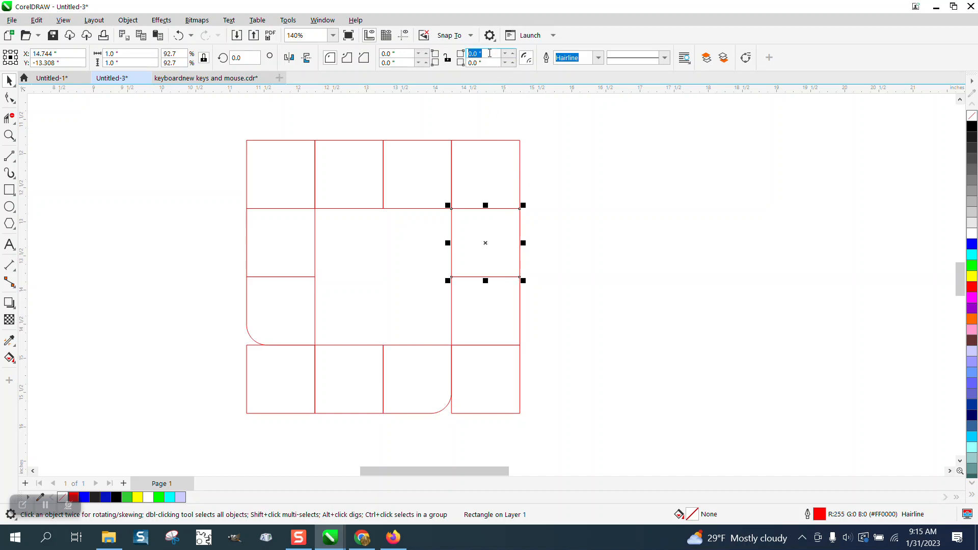
text(.3)
key(Return)
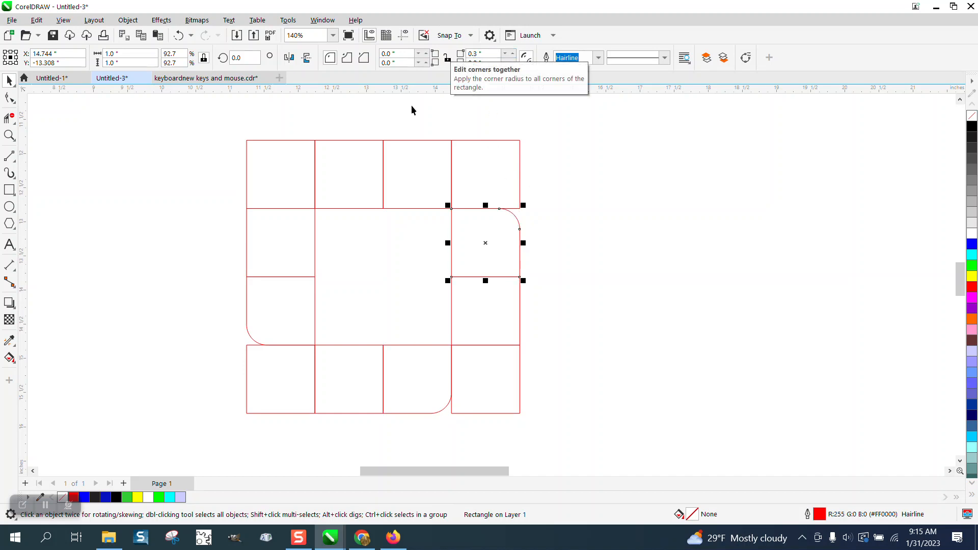
Round only the upper-left corner of the second square in the top row with a 0.3-inch radius
click(354, 170)
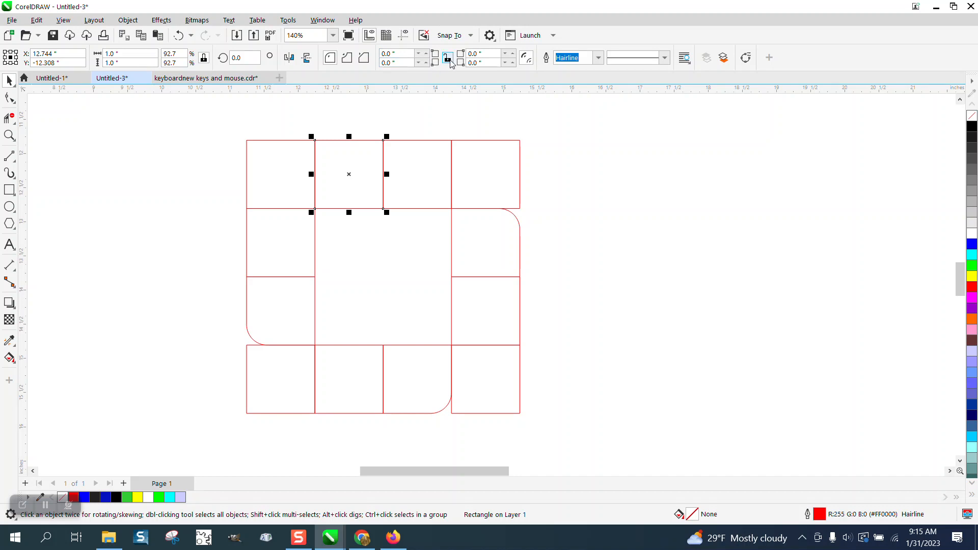
click(448, 60)
click(398, 53)
text(.3)
key(Return)
Group all twelve squares, rotate the group 45 degrees and center it on the page
drag(222, 124, 570, 451)
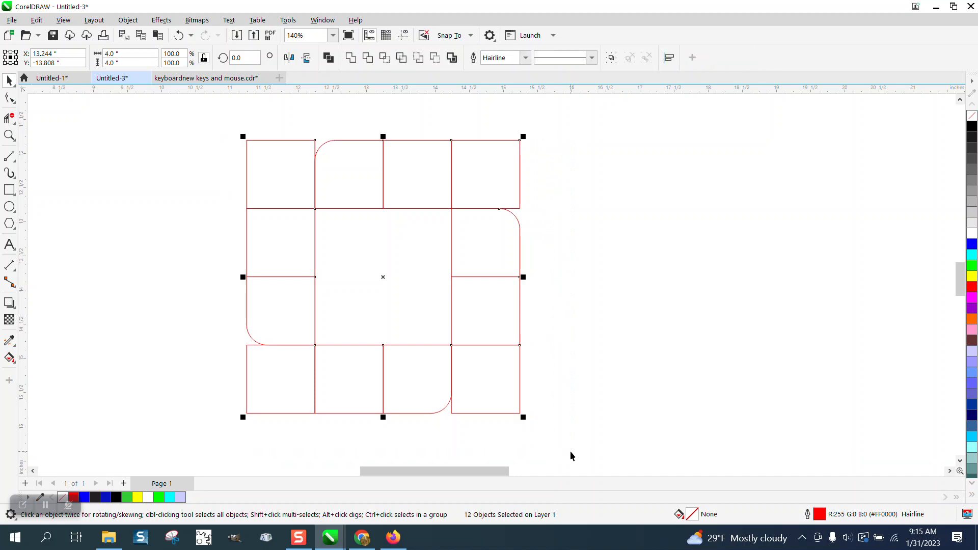
key(ctrl+g)
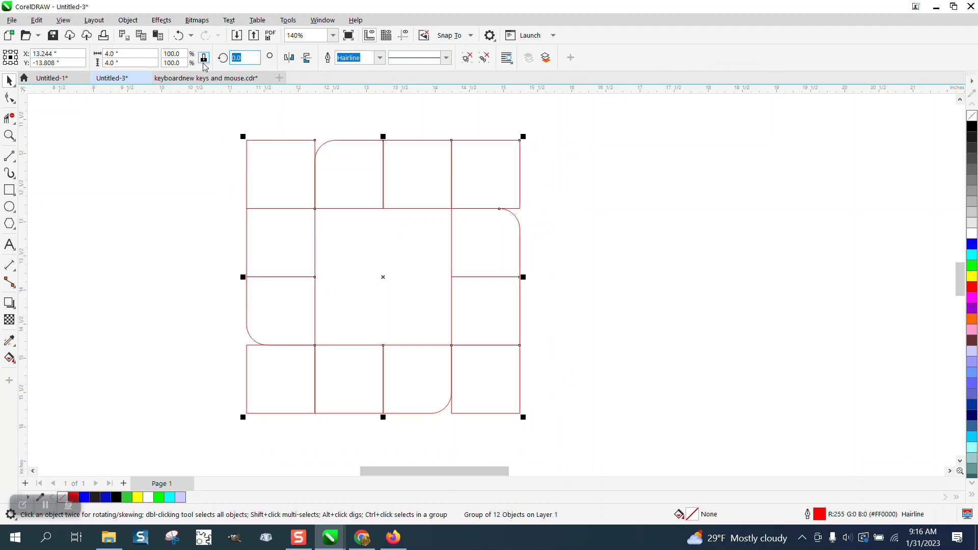
text(45)
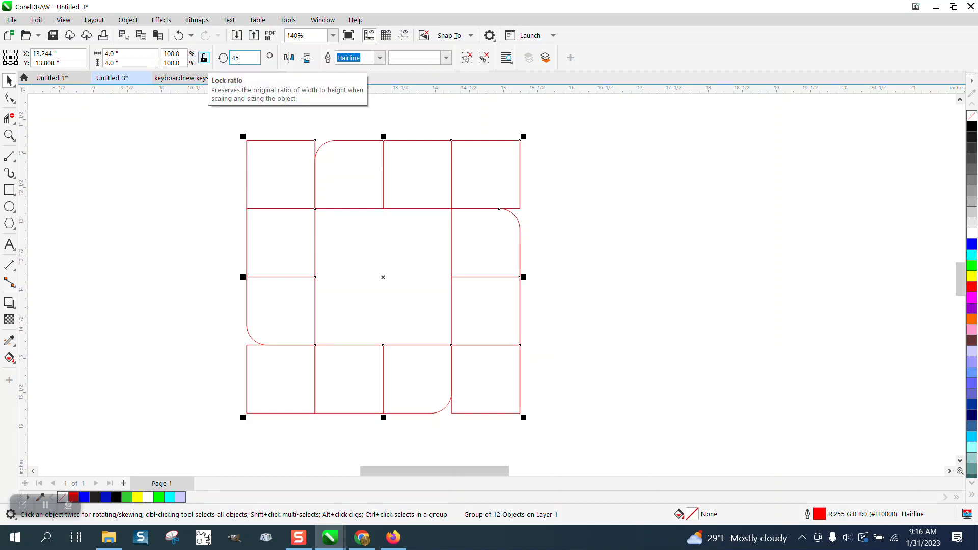
key(Return)
key(p)
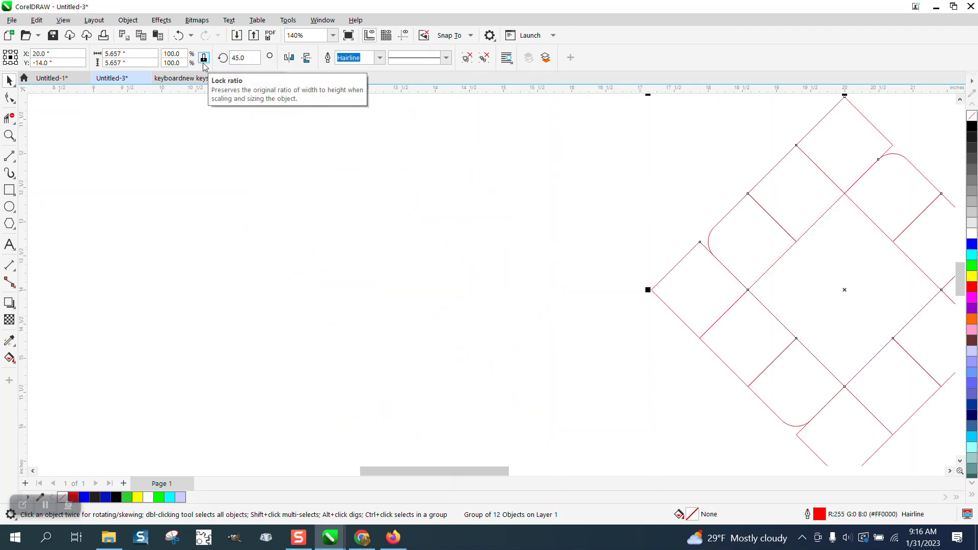
Draw a six-sided polygon about 4.37 by 5.04 inches left of the rotated group and remove its fill
scroll(229, 171, down, 1)
scroll(229, 175, down, 1)
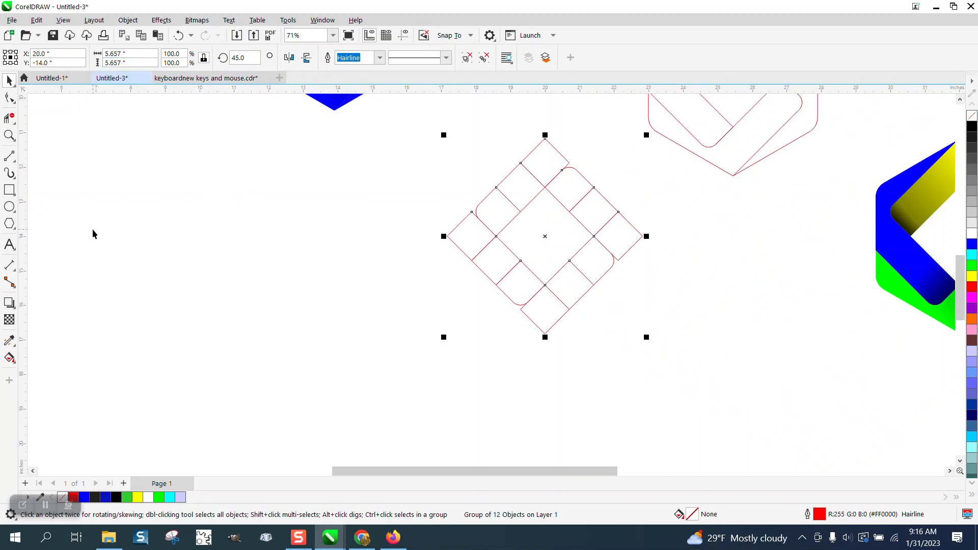
click(15, 229)
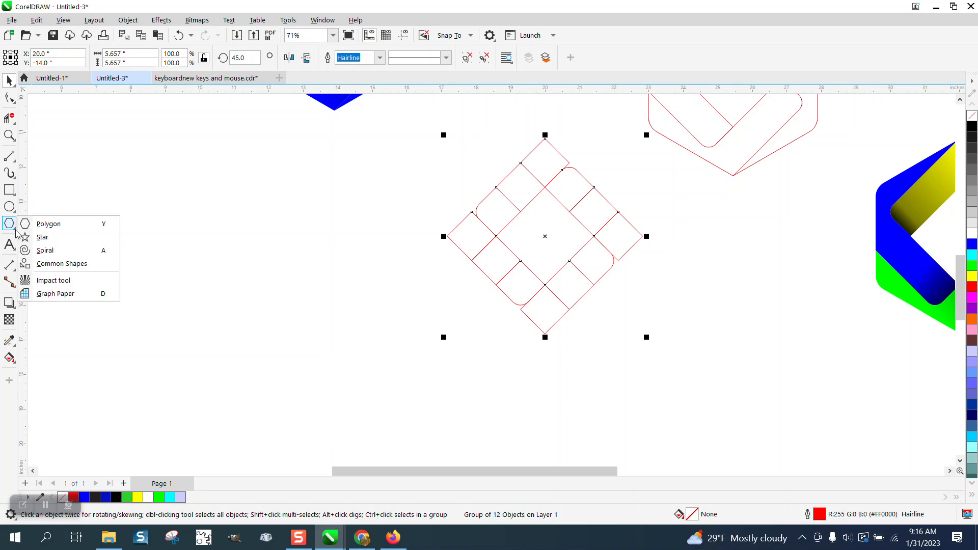
click(44, 223)
drag(372, 158, 236, 334)
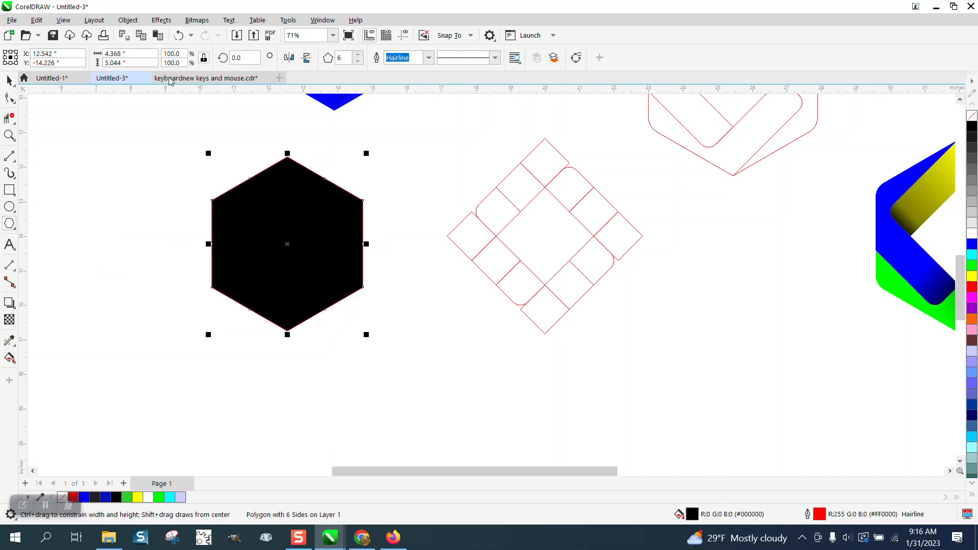
click(972, 115)
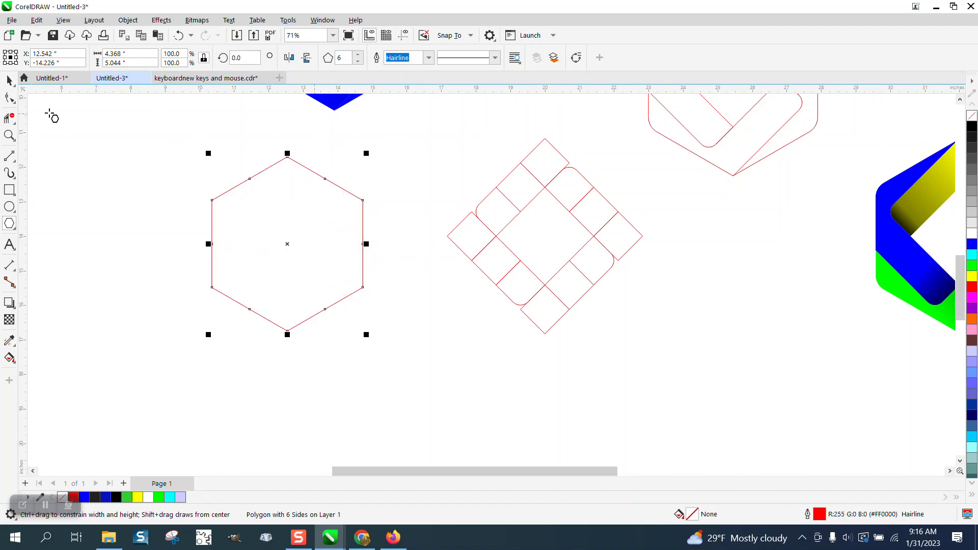
Scale the hexagon proportionally to a height of 5.657 inches and center it on the page over the rotated squares
click(8, 81)
click(122, 62)
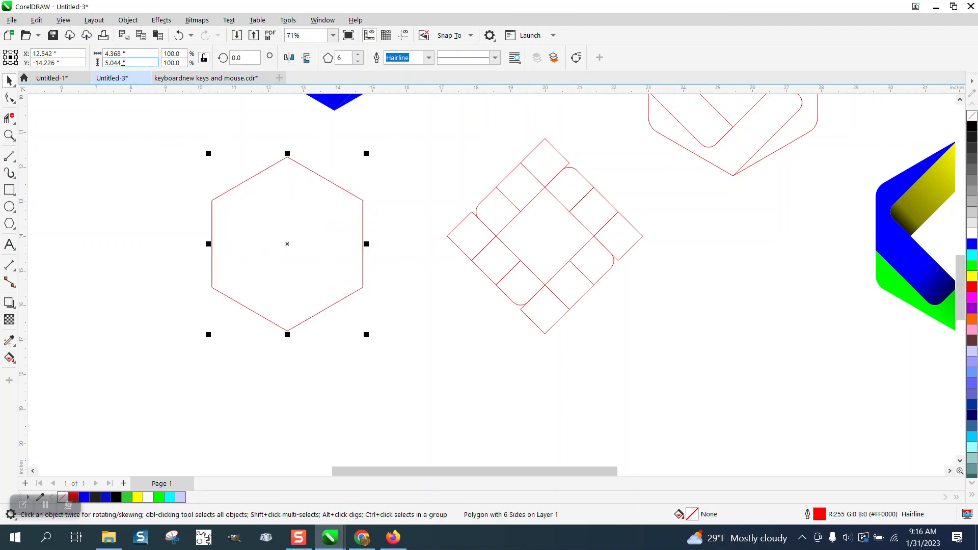
drag(134, 64, 71, 63)
text(5.6)
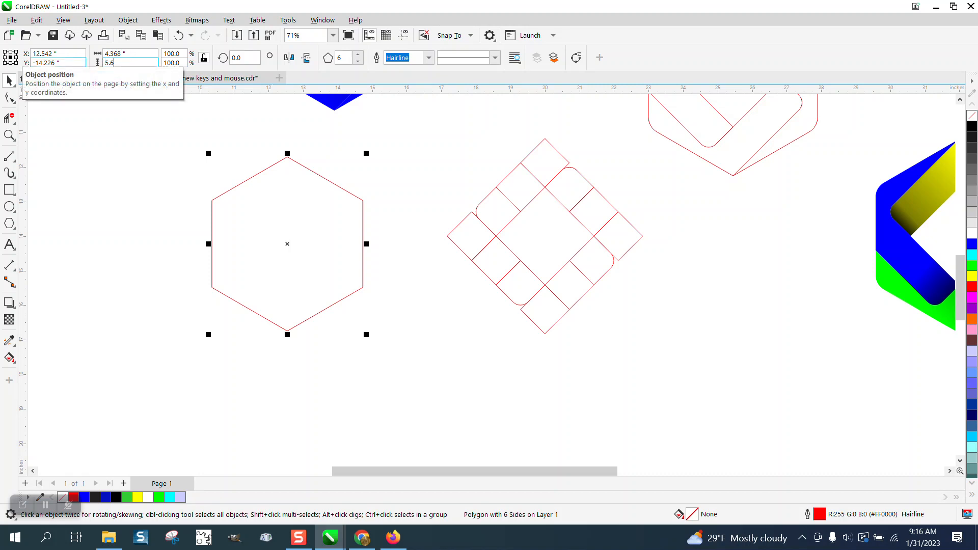
text(57)
key(Return)
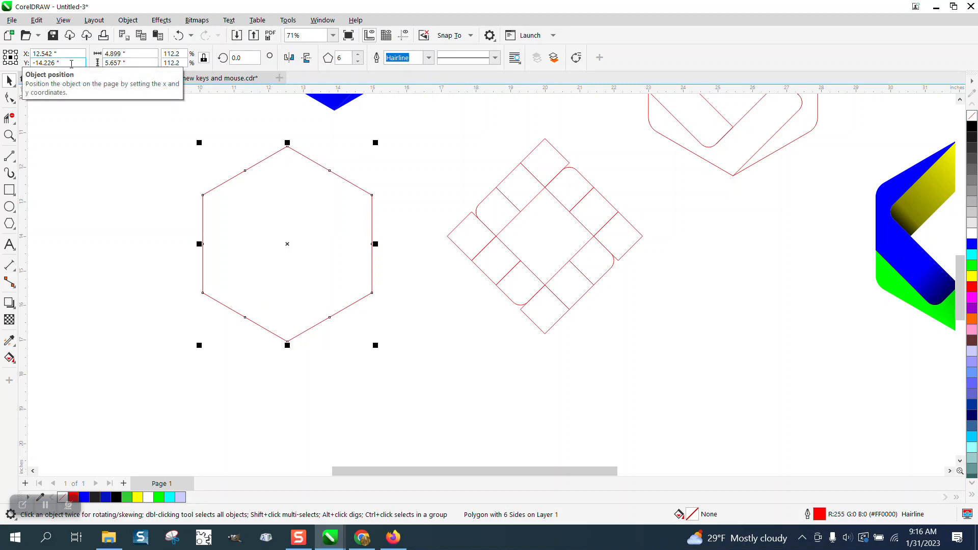
key(p)
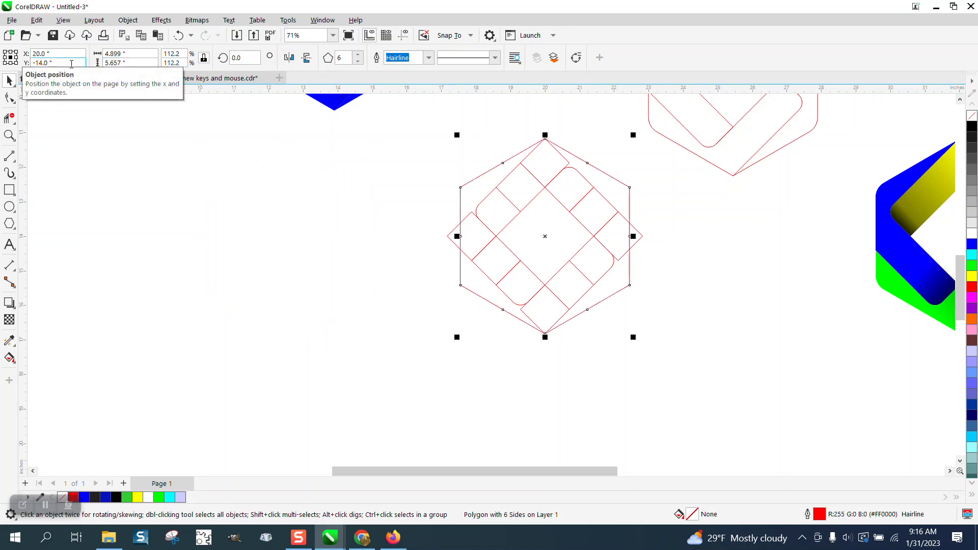
Move the hexagon's bottom node onto the lowest square's corner and check the alignment at the top corner
click(9, 135)
drag(543, 329, 560, 340)
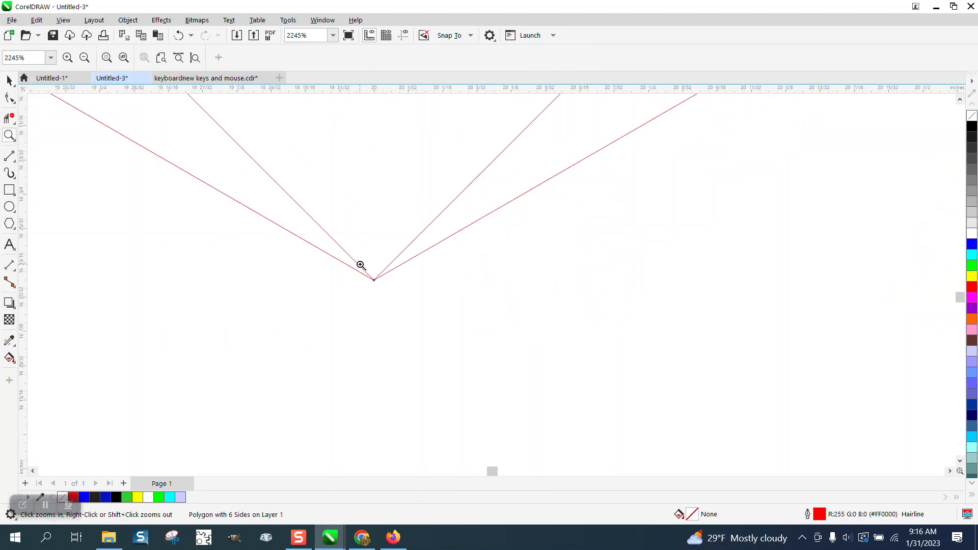
drag(361, 265, 388, 293)
drag(462, 258, 540, 312)
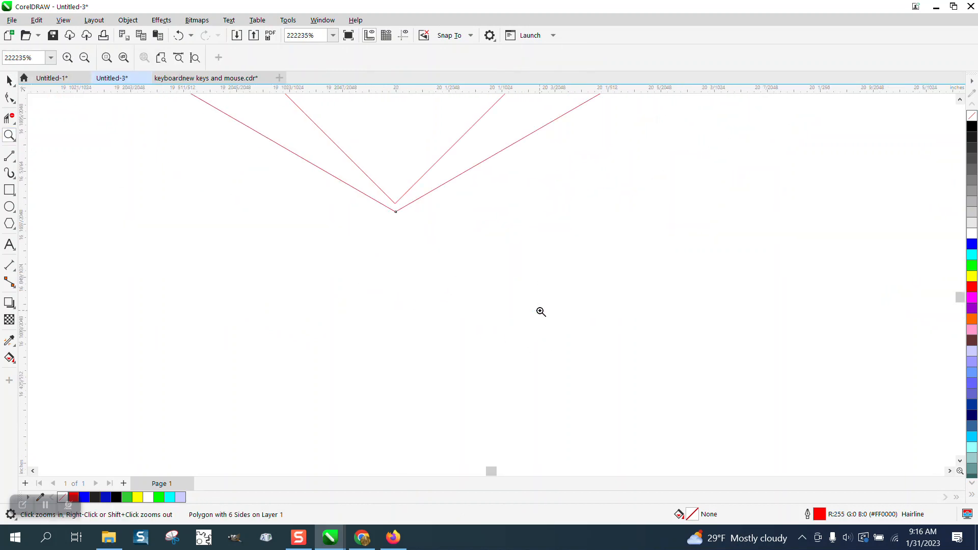
click(10, 98)
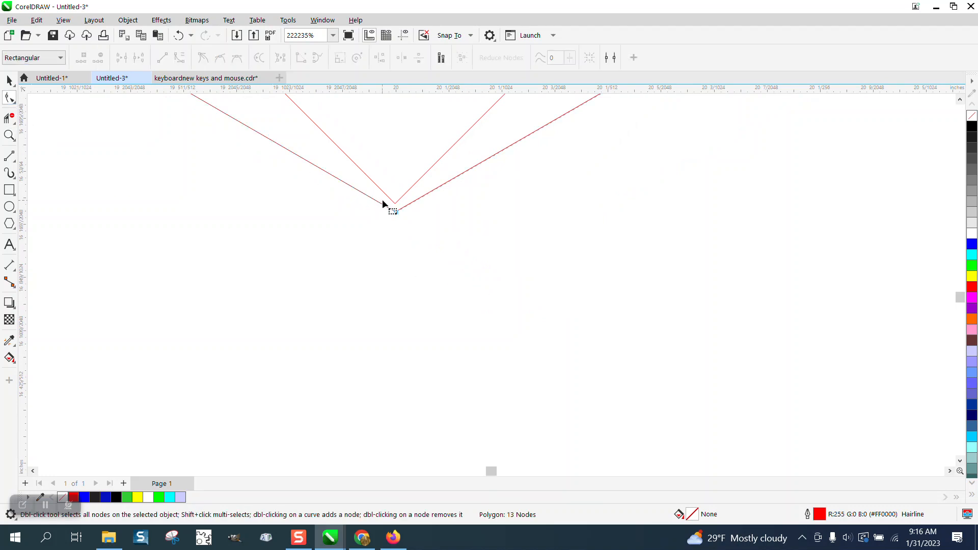
drag(396, 212, 395, 204)
scroll(393, 312, down, 1)
scroll(386, 324, down, 8)
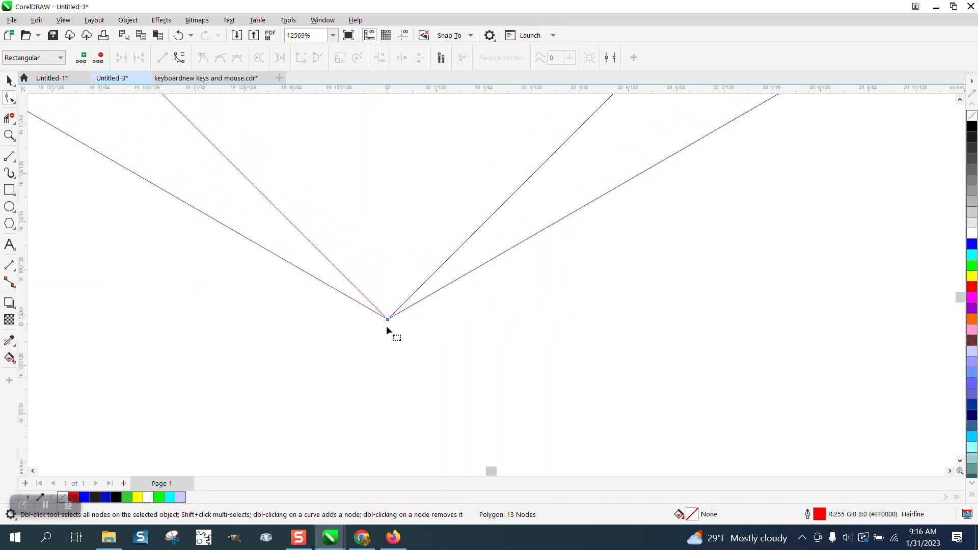
scroll(443, 349, down, 5)
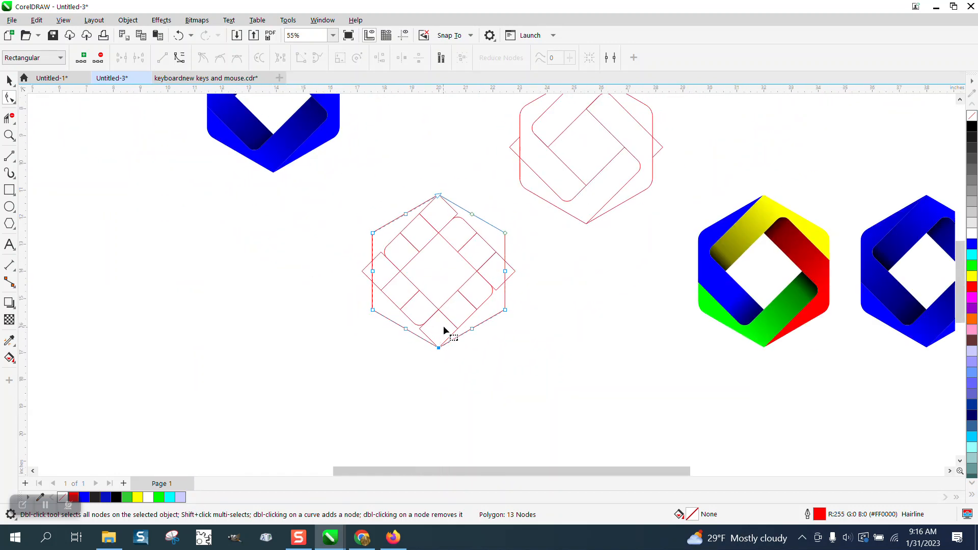
click(9, 135)
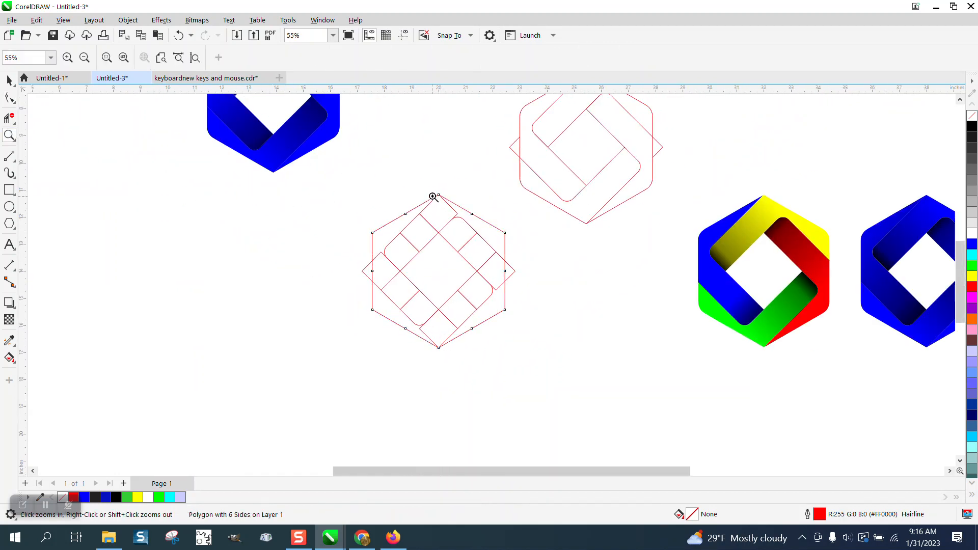
drag(434, 194, 442, 199)
scroll(461, 210, down, 4)
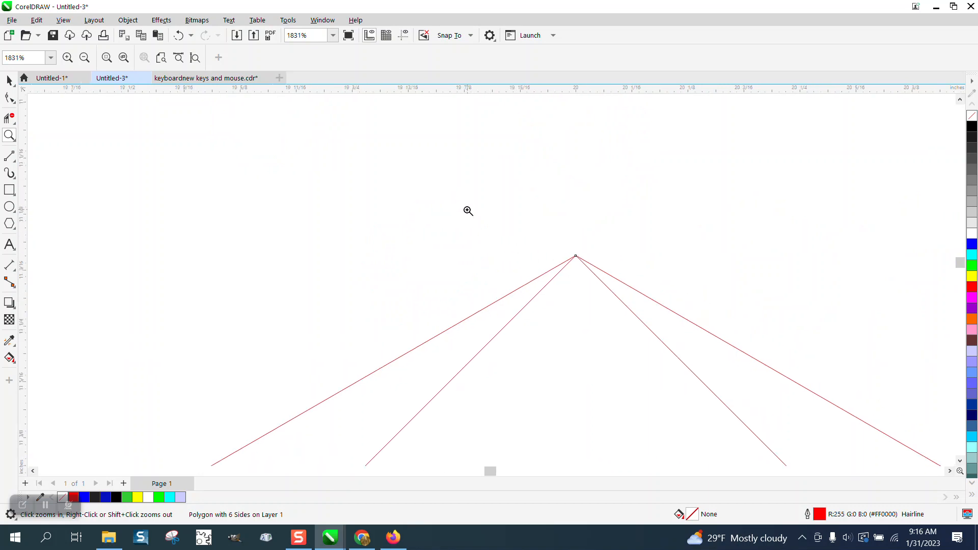
scroll(456, 209, down, 1)
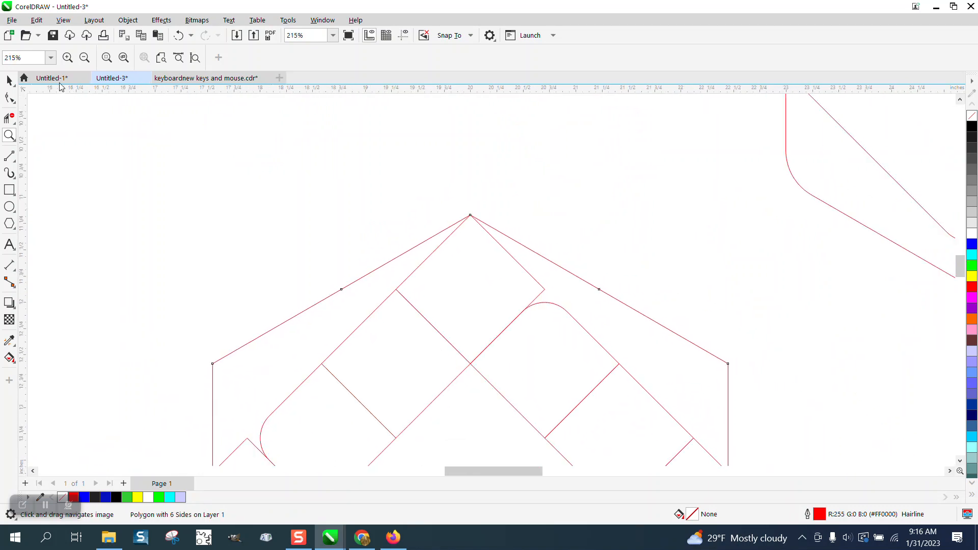
Convert the hexagon to curves
key(space)
scroll(226, 184, down, 2)
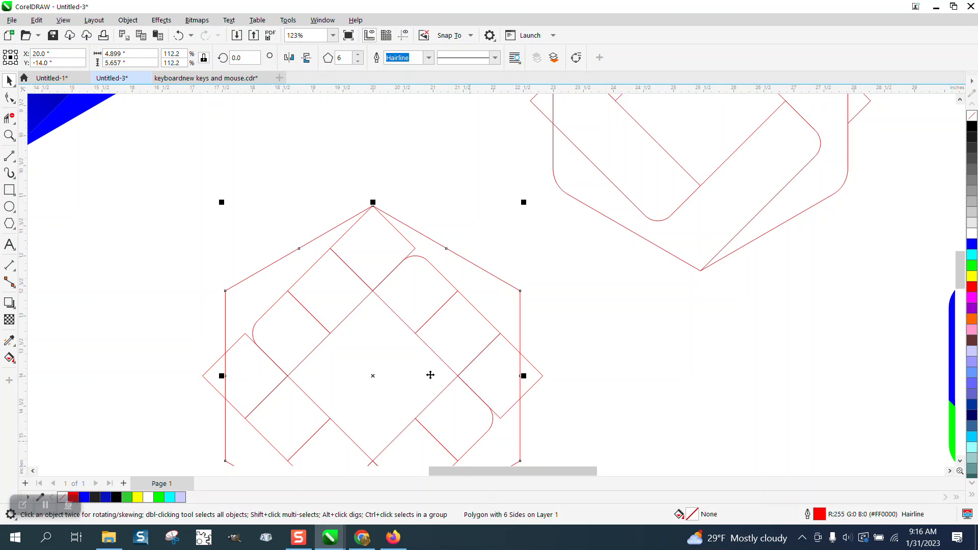
click(128, 20)
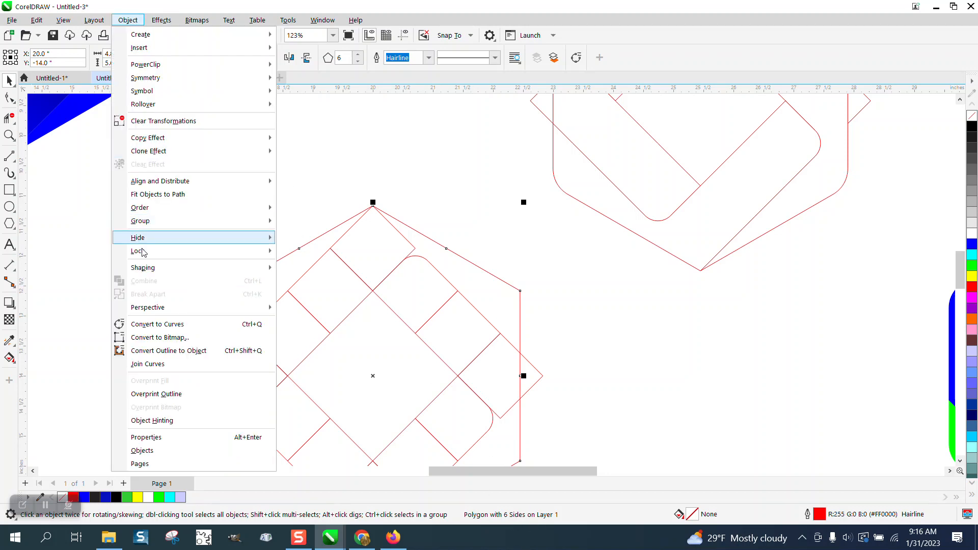
click(153, 323)
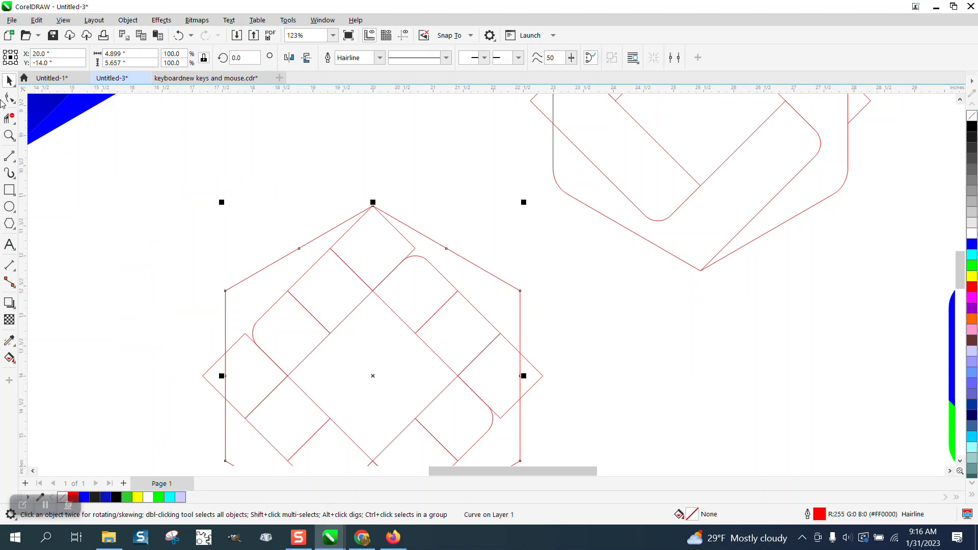
Delete the mid-side nodes from all six sides of the hexagon, keeping only its corner nodes
click(9, 98)
drag(274, 248, 458, 266)
key(Delete)
scroll(457, 266, down, 2)
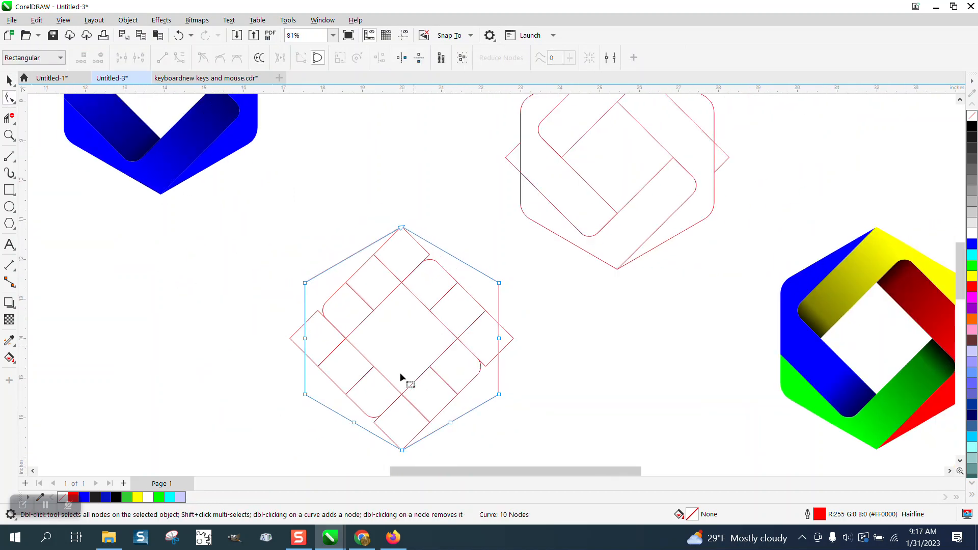
drag(324, 415, 509, 437)
key(Delete)
drag(253, 313, 476, 346)
key(Delete)
Fillet the hexagon's four side corners with a 0.5-inch radius, leaving the top and bottom points sharp
drag(288, 258, 358, 386)
drag(513, 414, 513, 414)
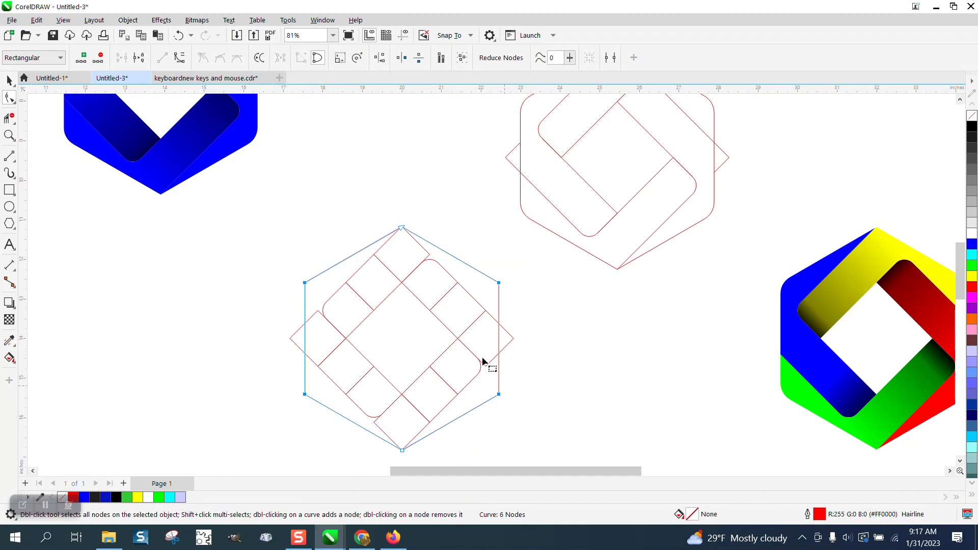
click(328, 20)
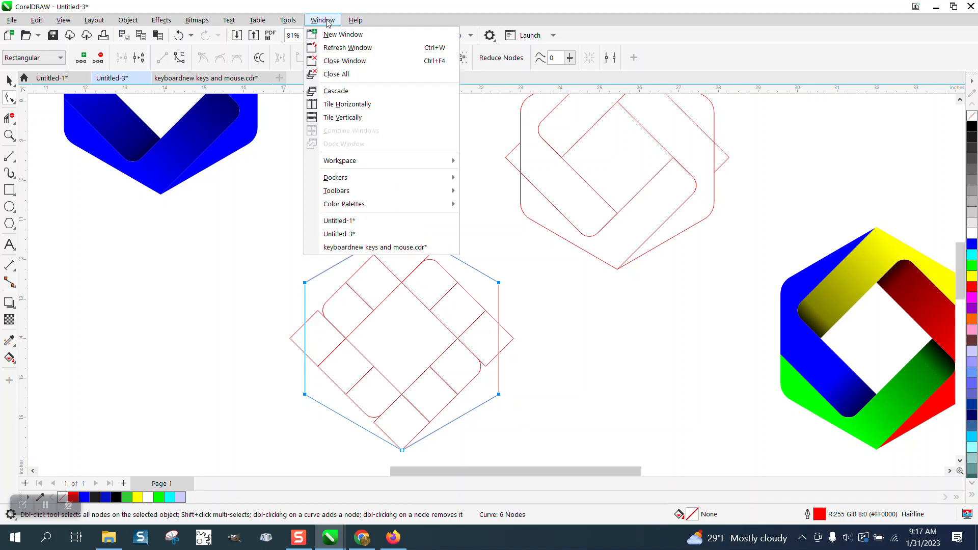
mouse_move(334, 182)
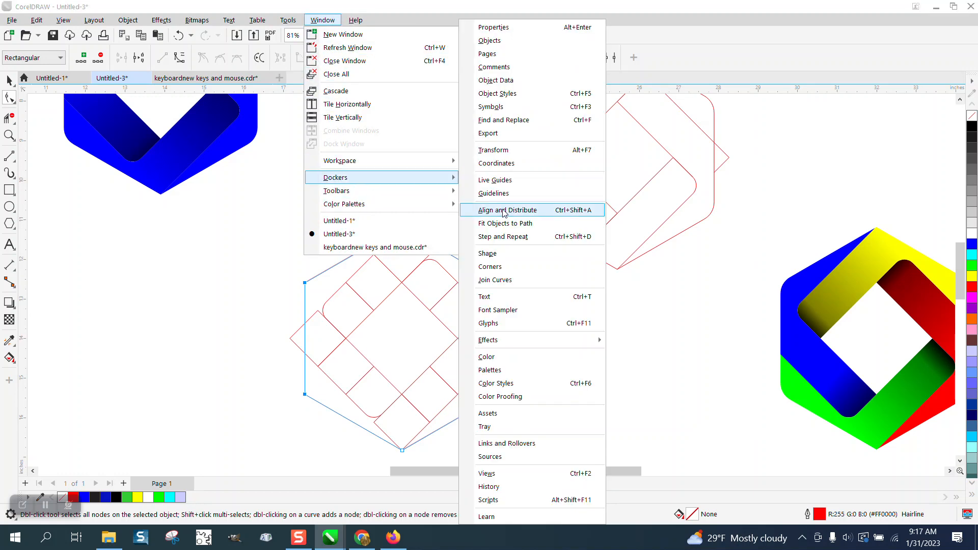
click(490, 267)
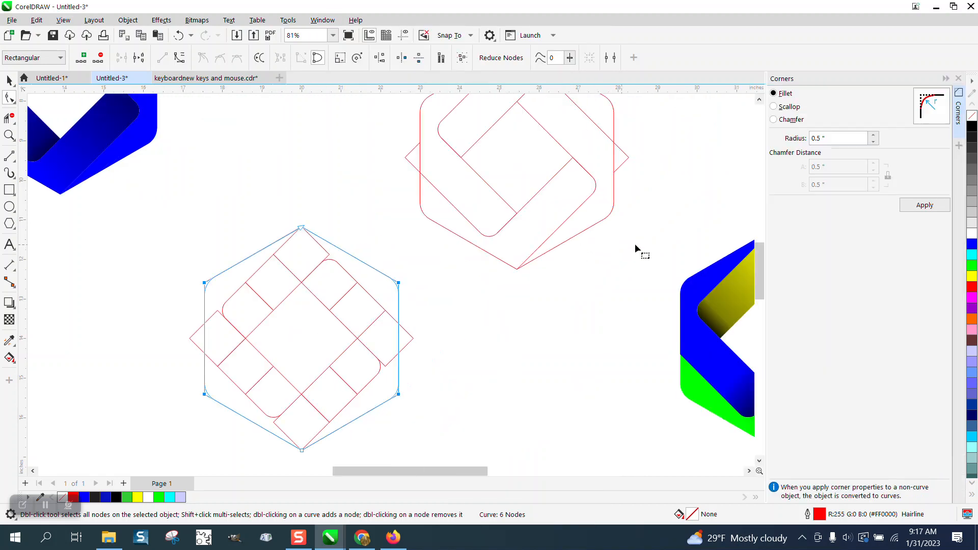
click(930, 208)
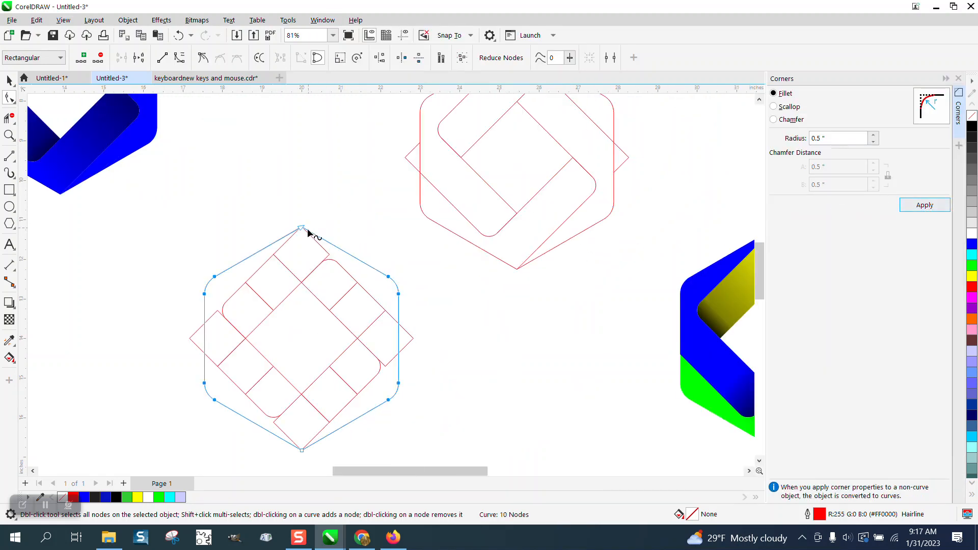
click(9, 81)
click(274, 152)
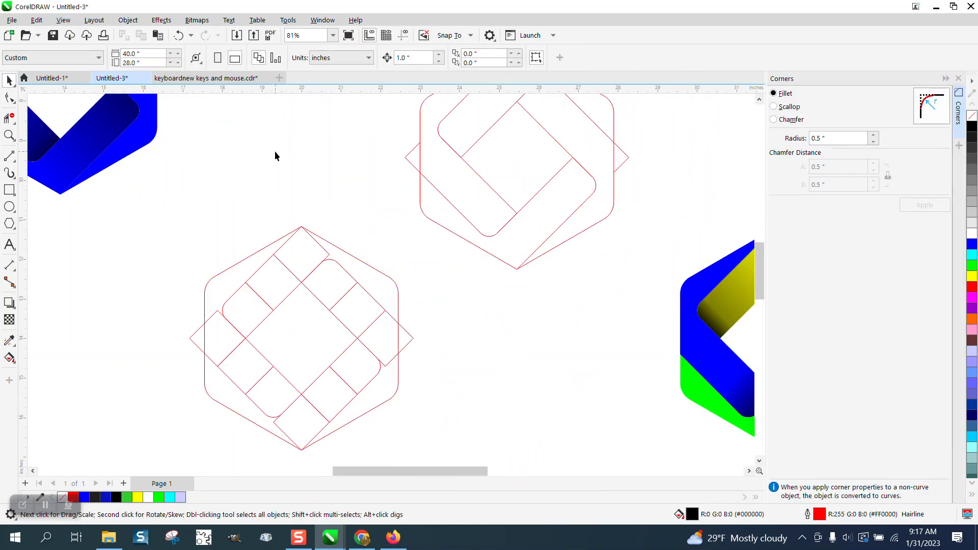
Delete the dividing segments between the squares with Virtual Segment Delete, leaving four interlocking bands around the center
scroll(274, 150, down, 3)
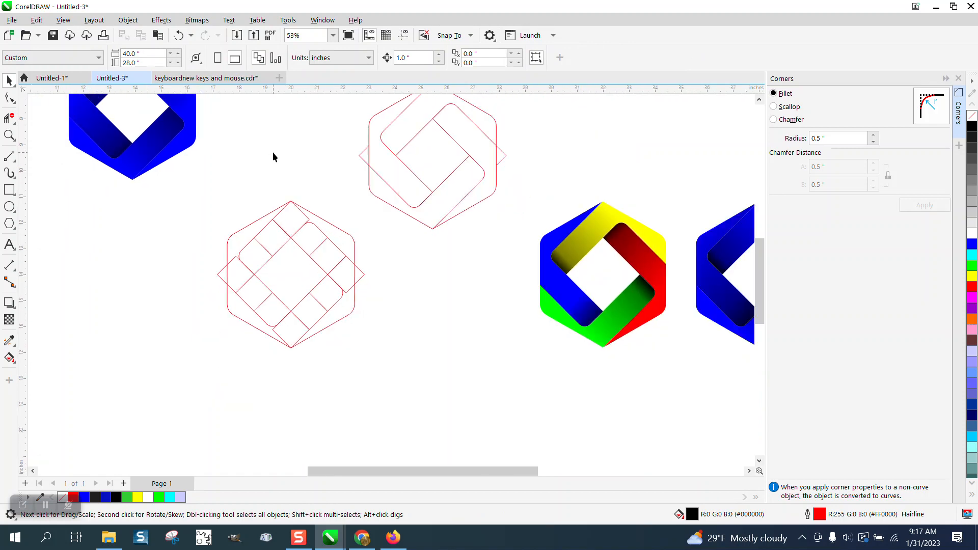
click(9, 119)
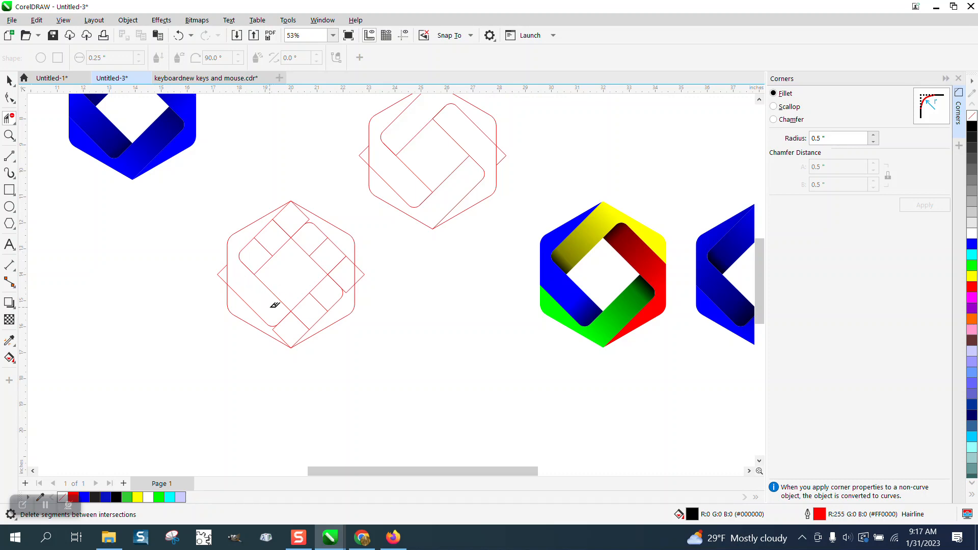
click(280, 333)
click(305, 318)
click(322, 305)
click(346, 268)
click(281, 228)
click(263, 246)
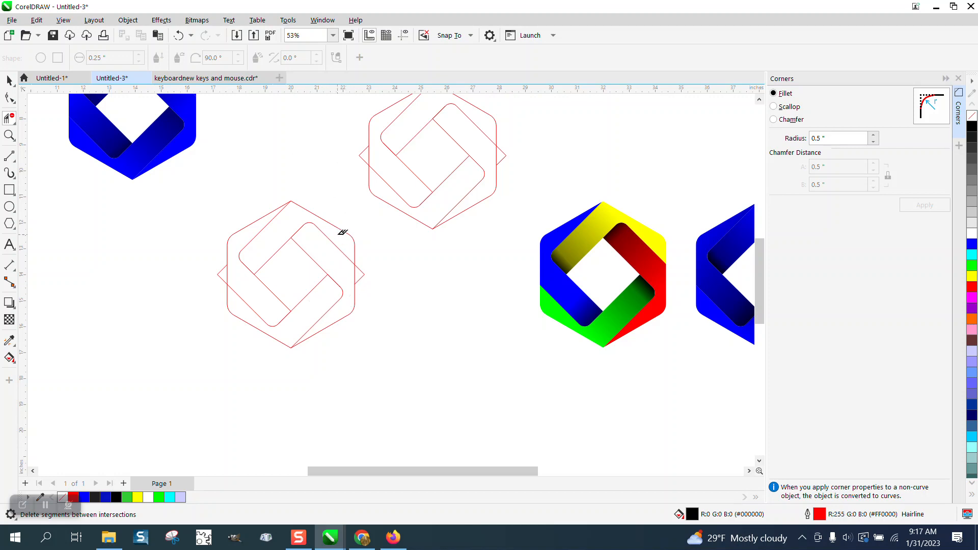
Group the trimmed square ring with the rounded hexagon
click(9, 81)
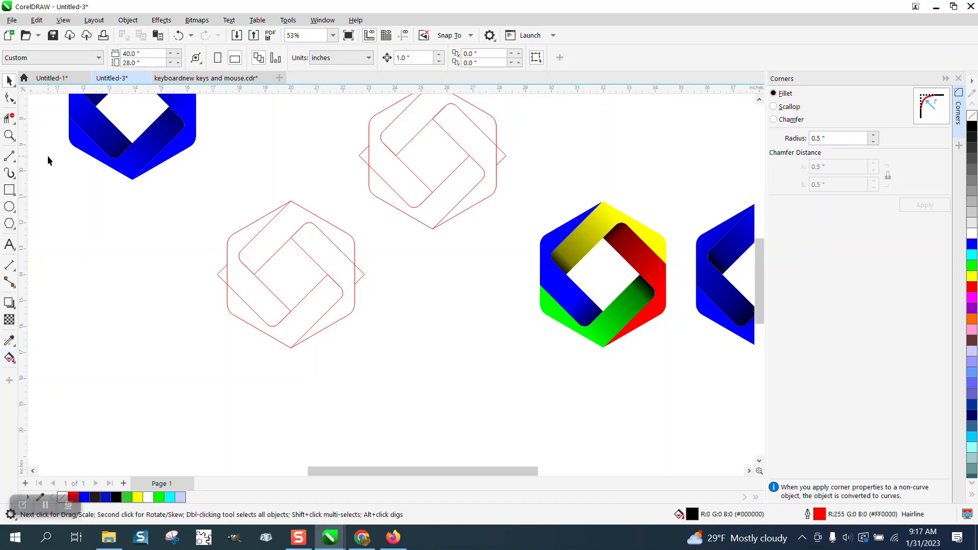
drag(306, 290, 399, 337)
drag(215, 189, 410, 357)
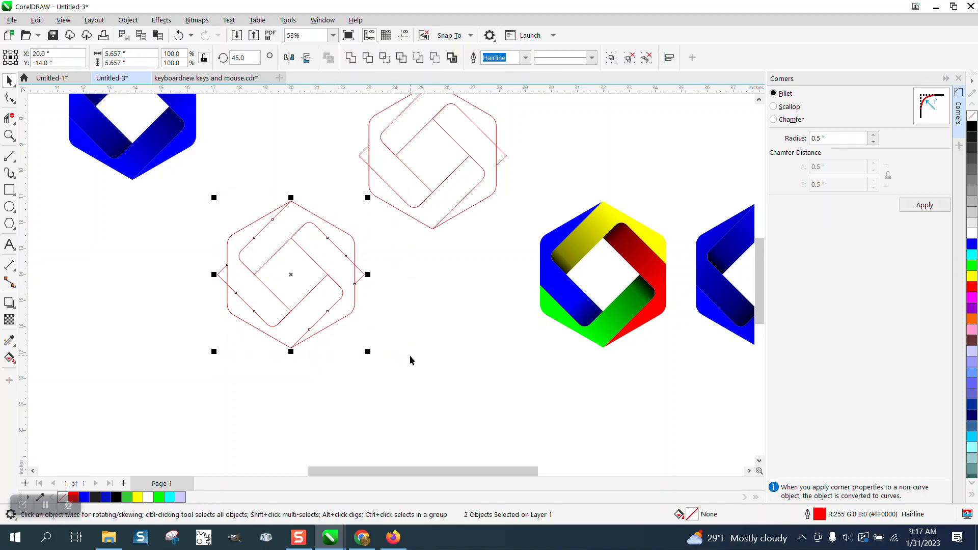
key(ctrl+g)
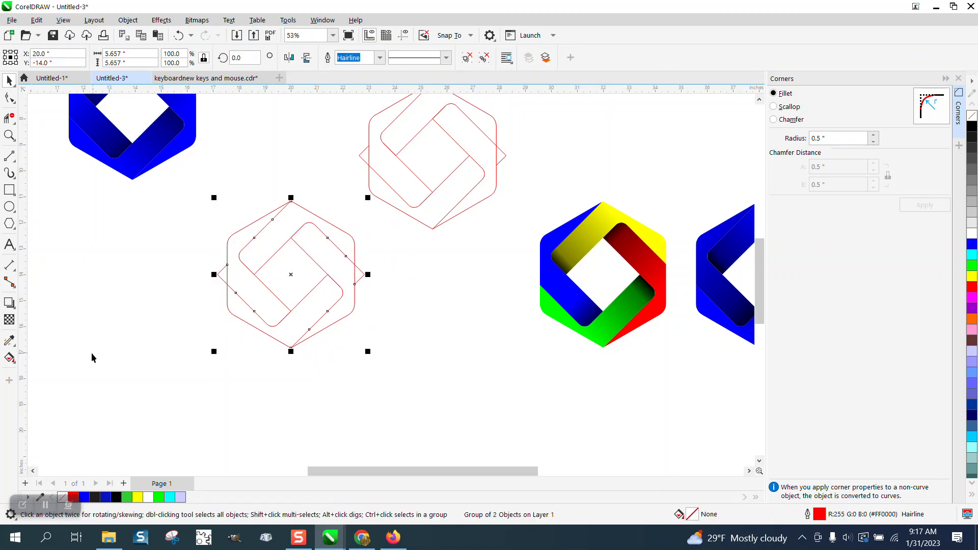
Fill the four interlocking band regions of the hexagon with blue using Smart Fill, leaving the center square empty
click(10, 358)
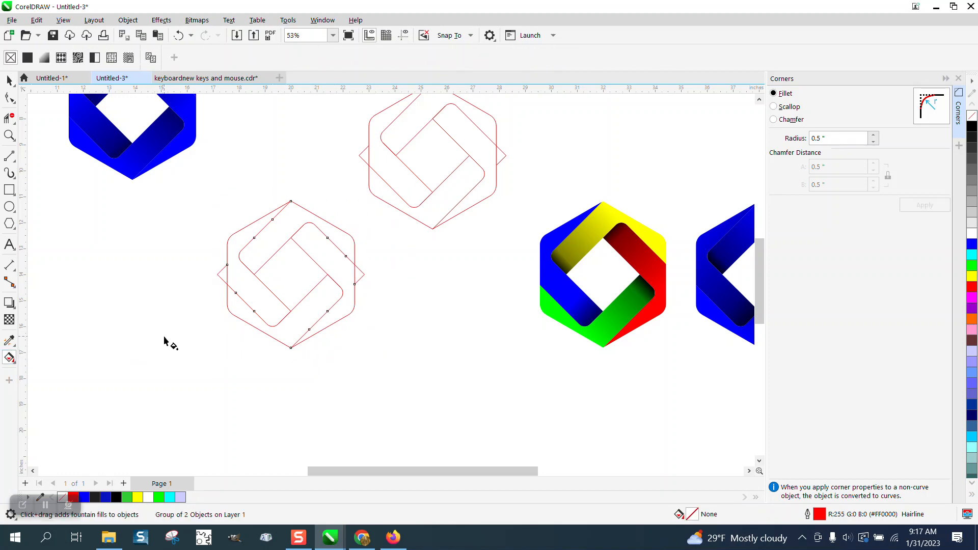
key(s)
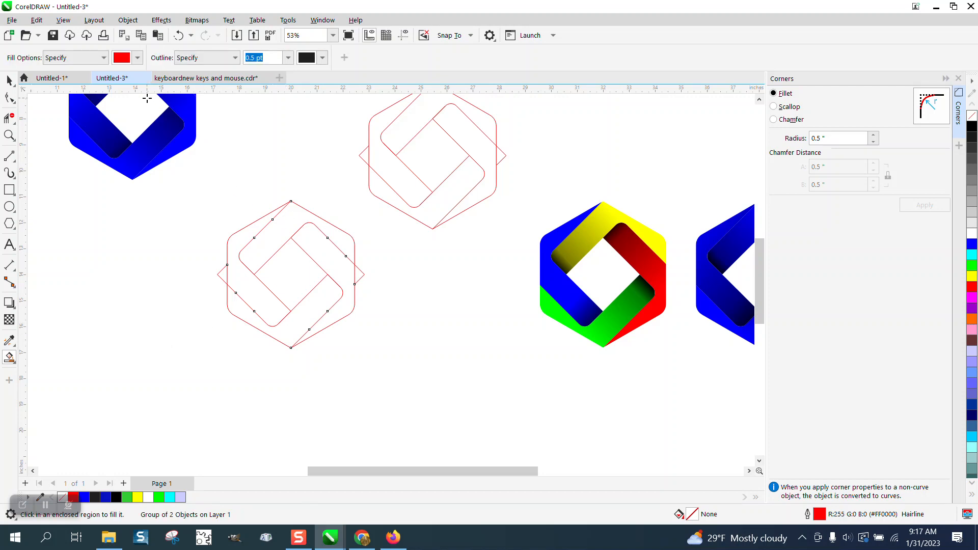
click(138, 58)
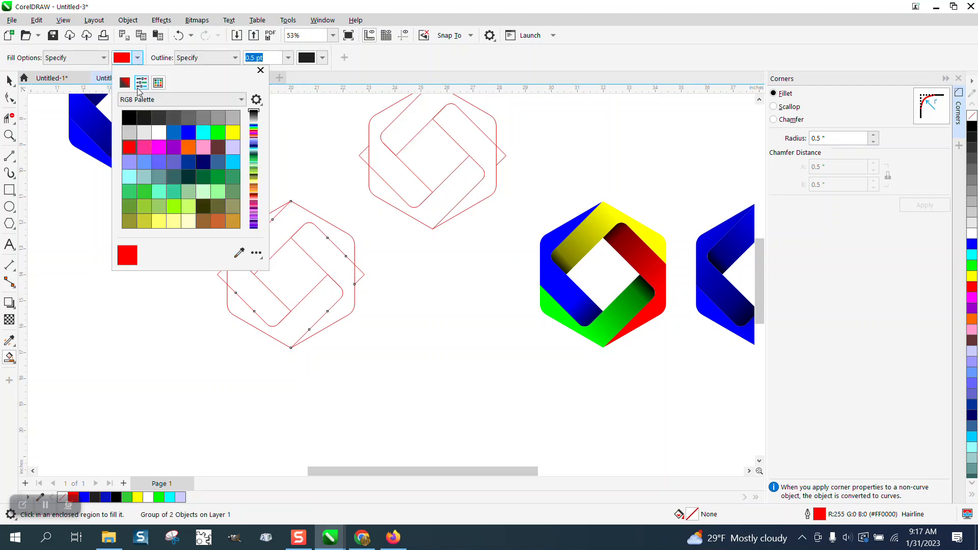
click(193, 133)
click(328, 246)
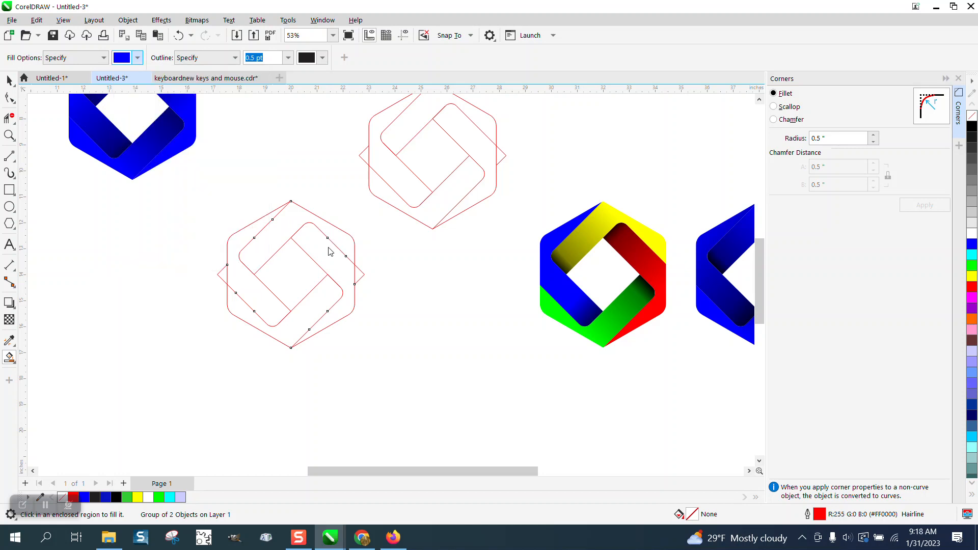
click(327, 246)
click(290, 227)
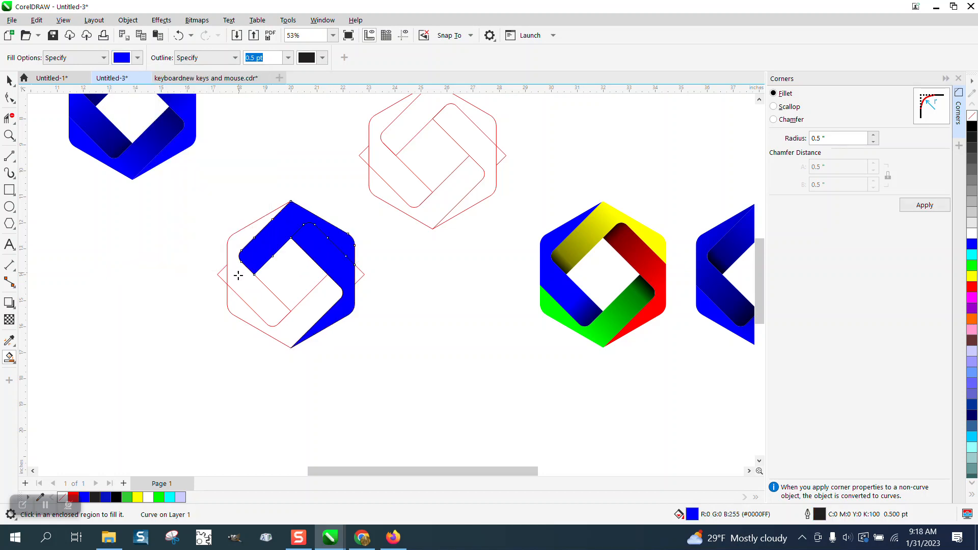
click(238, 275)
click(308, 318)
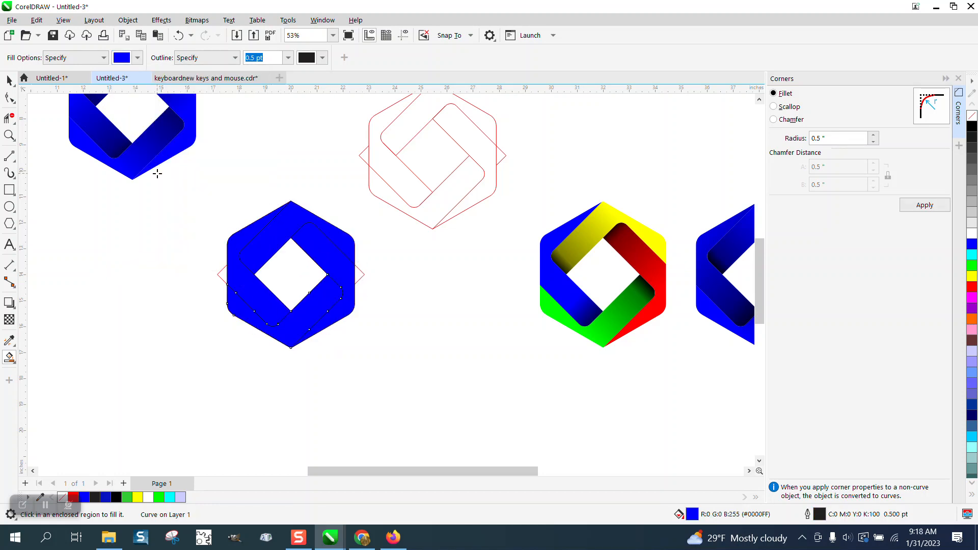
click(9, 80)
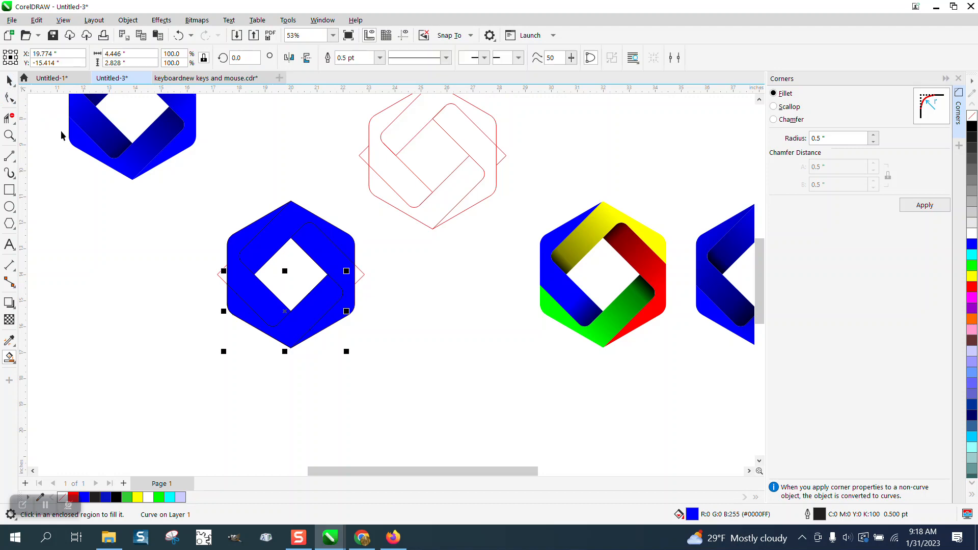
Move the red line drawing clear to the left of the blue hexagon and remove the outlines from its four blue bands
click(363, 277)
drag(363, 274, 198, 279)
drag(212, 170, 389, 365)
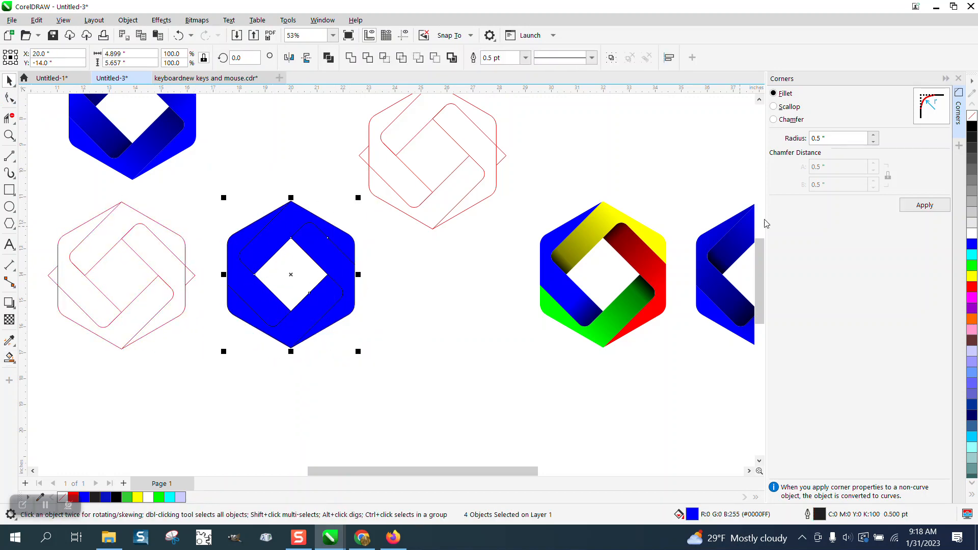
right_click(973, 117)
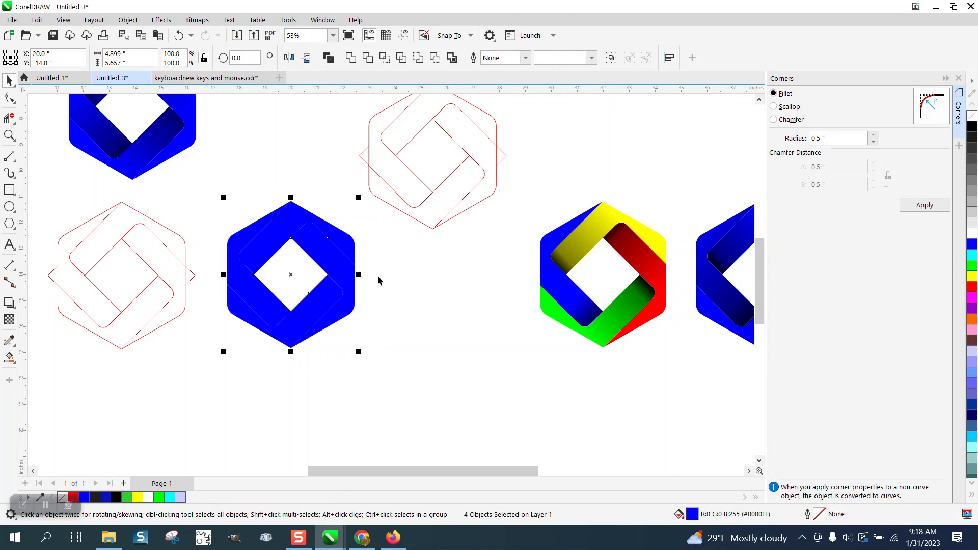
click(238, 226)
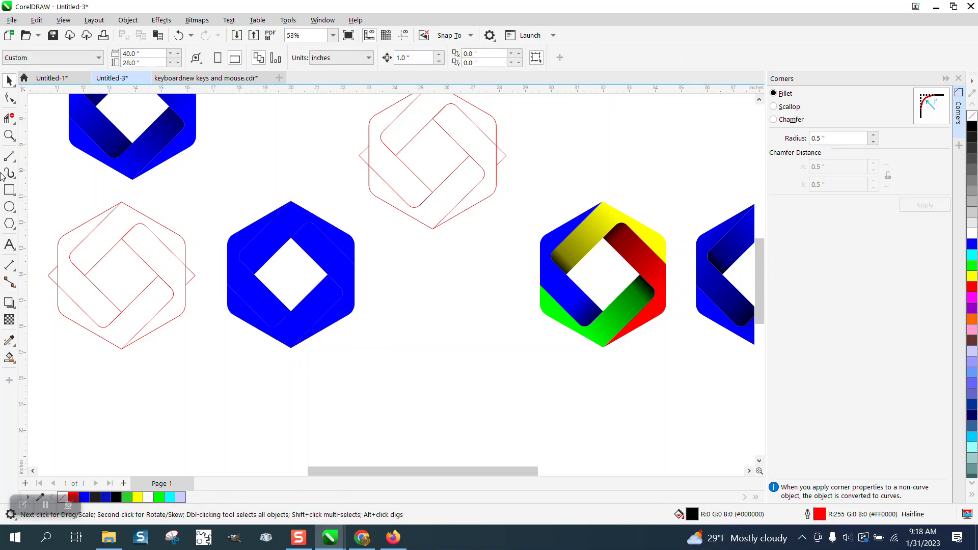
Apply a blue-to-black interactive fountain fill along the hexagon's lower-left band, darkening toward its lower rounded end, with the midpoint shifted toward black
click(10, 135)
drag(167, 172, 491, 373)
click(4, 84)
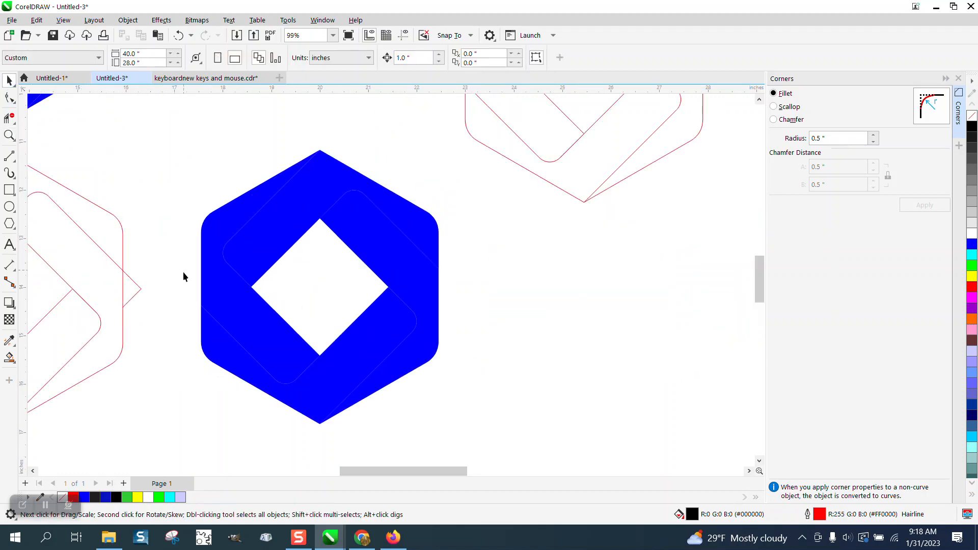
click(222, 313)
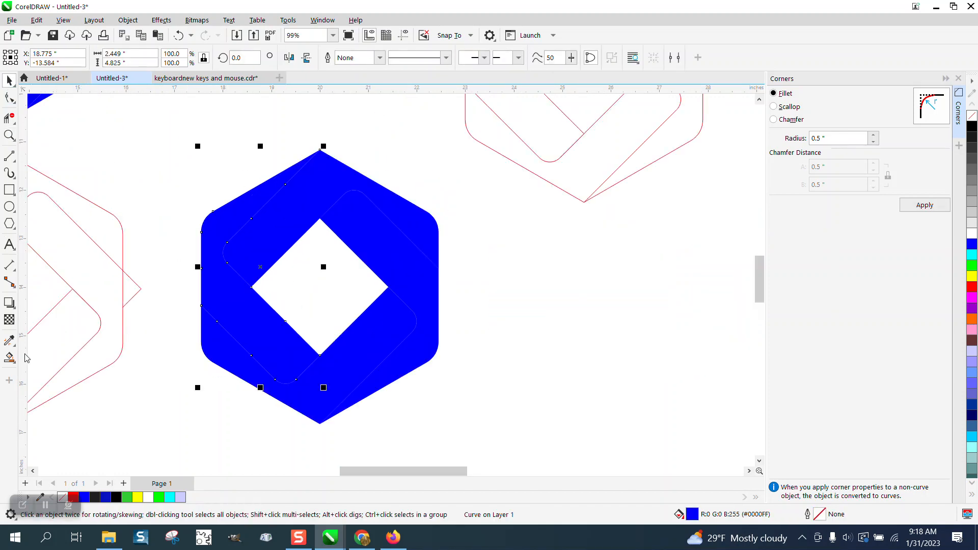
click(9, 358)
click(46, 356)
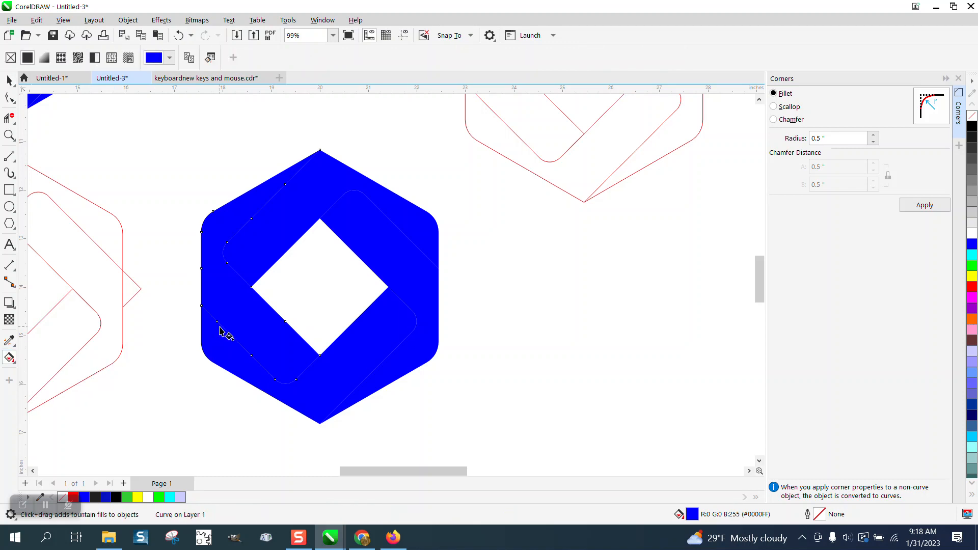
drag(216, 292, 327, 403)
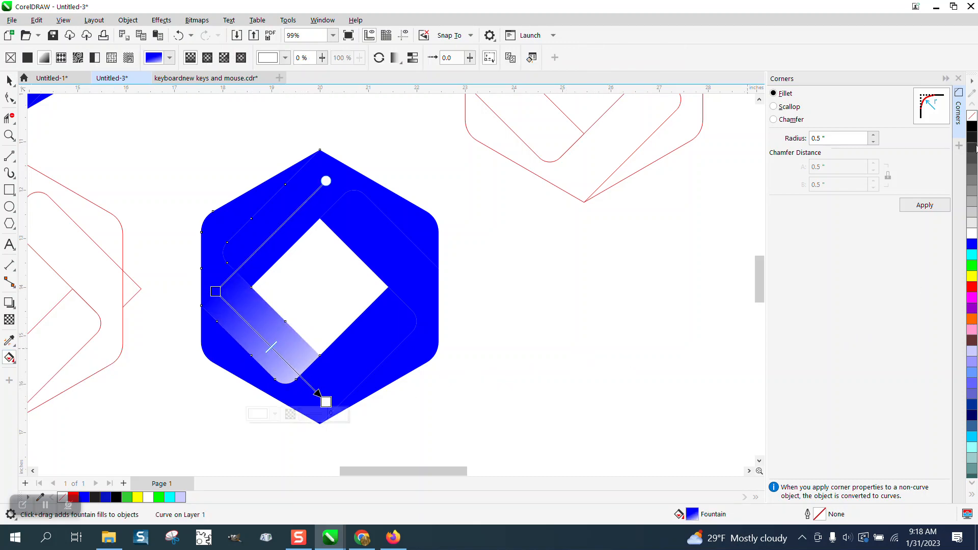
drag(946, 139, 326, 401)
drag(273, 346, 284, 360)
drag(216, 291, 185, 261)
key(ctrl+a)
key(Delete)
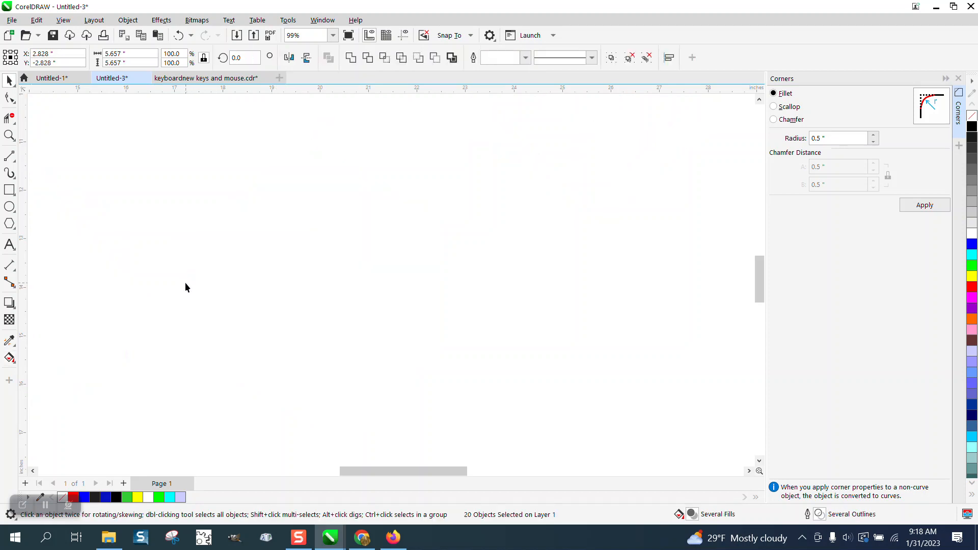
scroll(333, 283, down, 5)
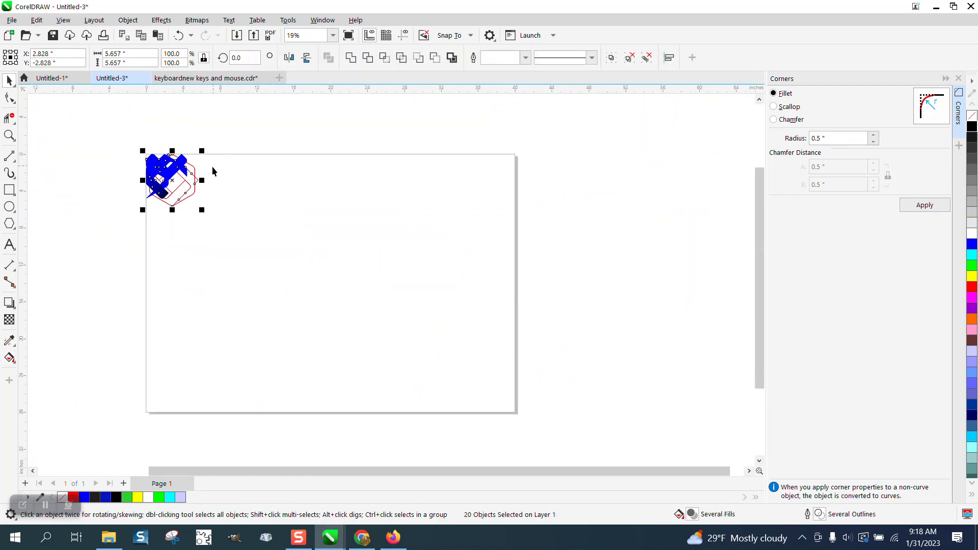
click(178, 35)
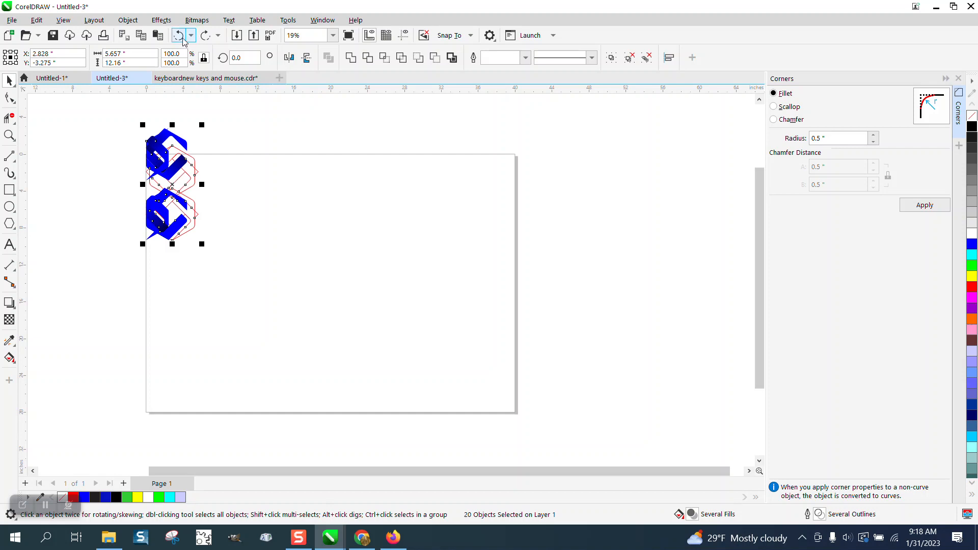
click(179, 36)
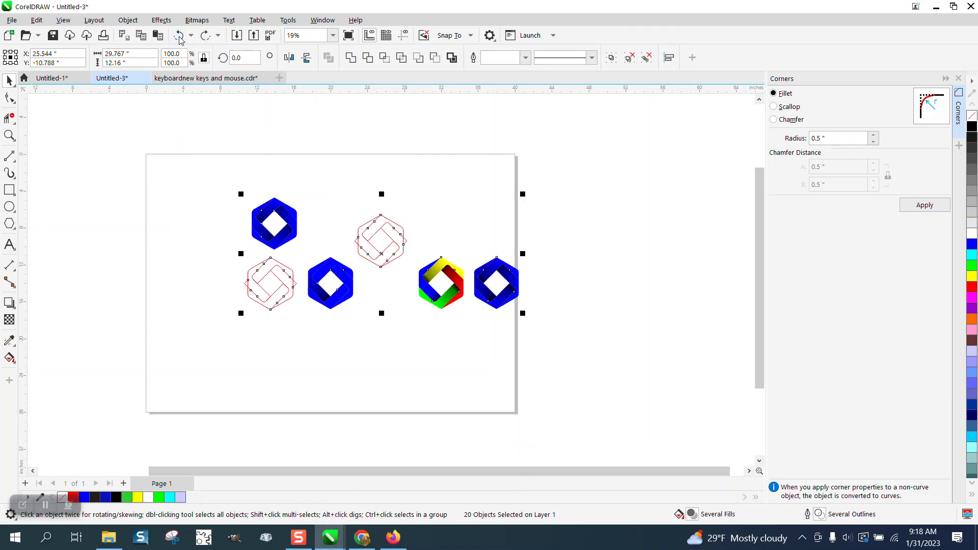
Apply a blue-to-black fountain fill to the lower-right band, darkening toward its right rounded end, with the midpoint shifted toward black
click(9, 135)
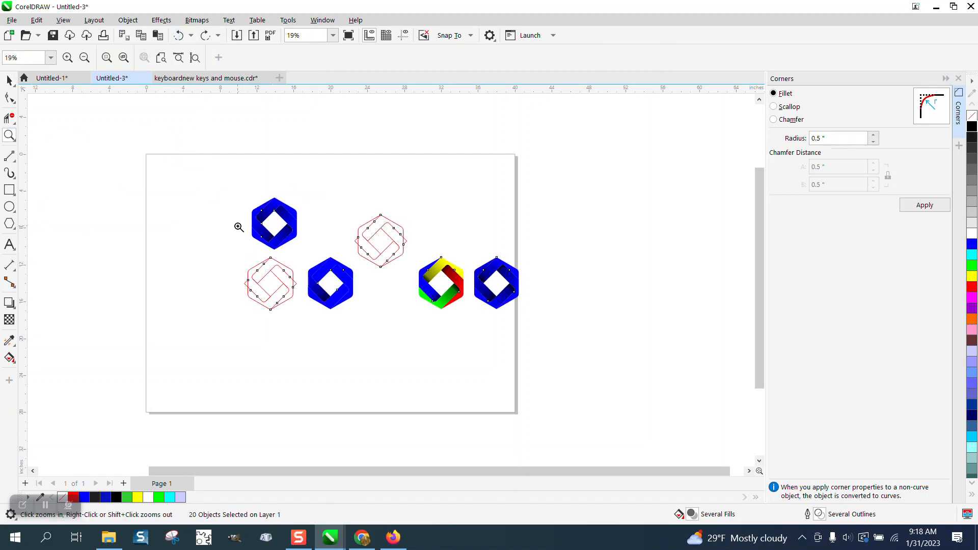
drag(415, 319, 415, 319)
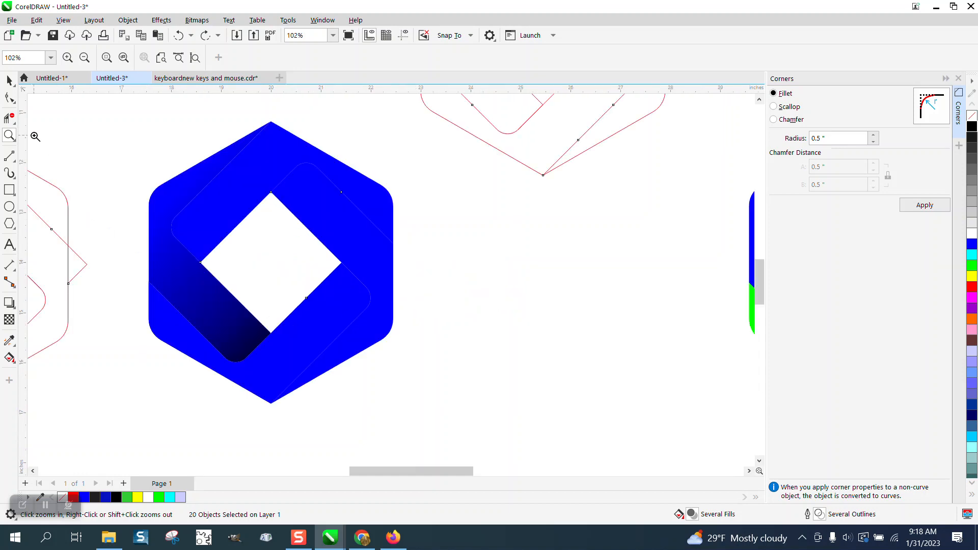
click(9, 81)
click(105, 162)
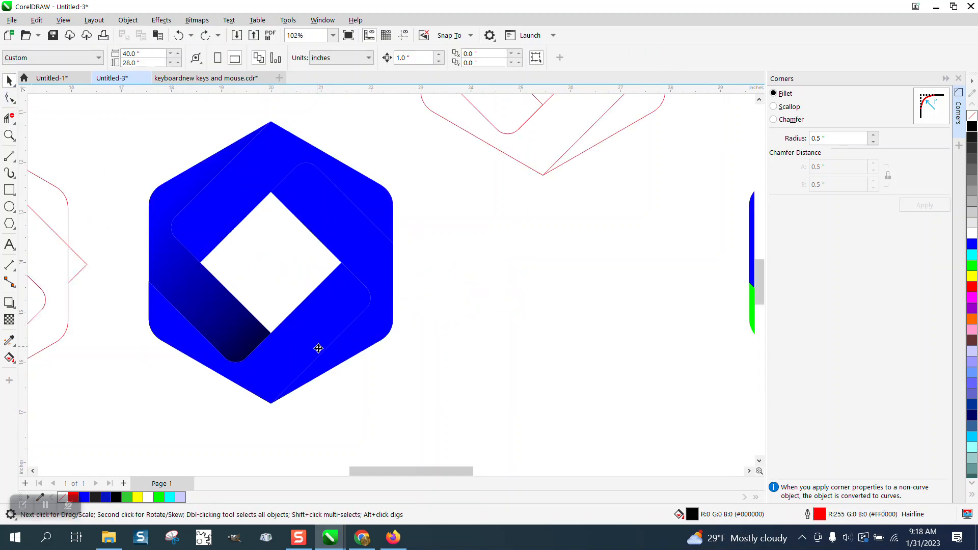
click(318, 349)
click(10, 358)
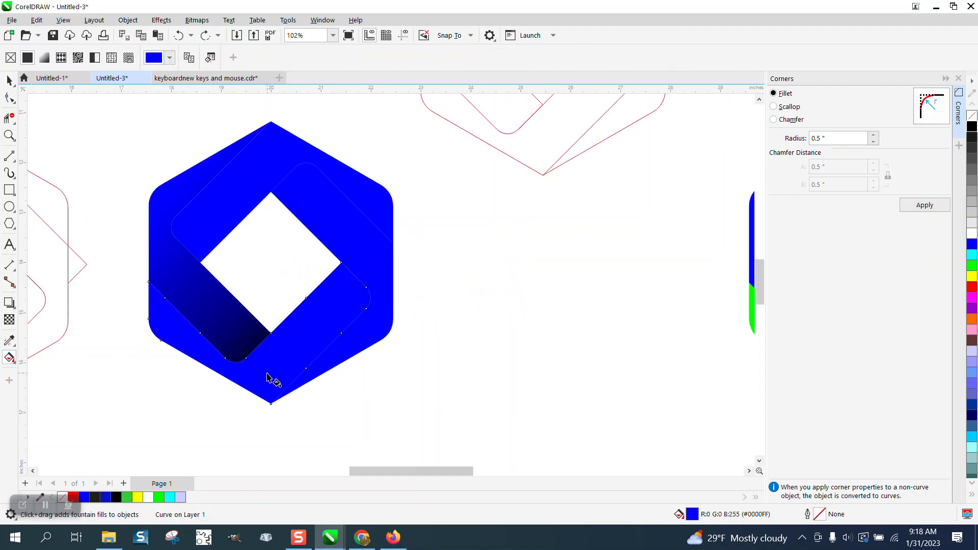
drag(267, 373, 375, 281)
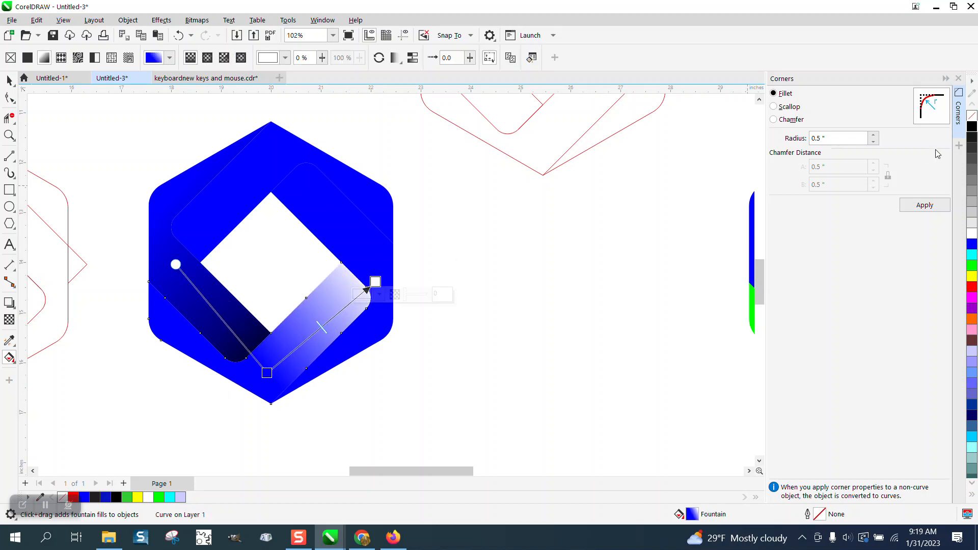
drag(733, 202, 376, 282)
drag(324, 326, 353, 300)
Apply a blue-to-black fountain fill to the upper-right band, darkening toward its upper rounded end, with the midpoint shifted toward black
click(374, 240)
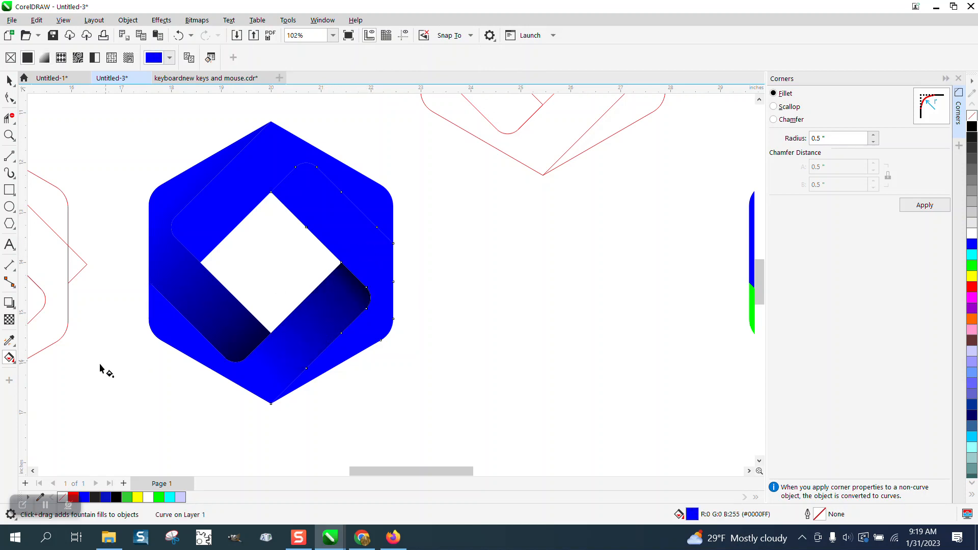
drag(380, 253, 273, 133)
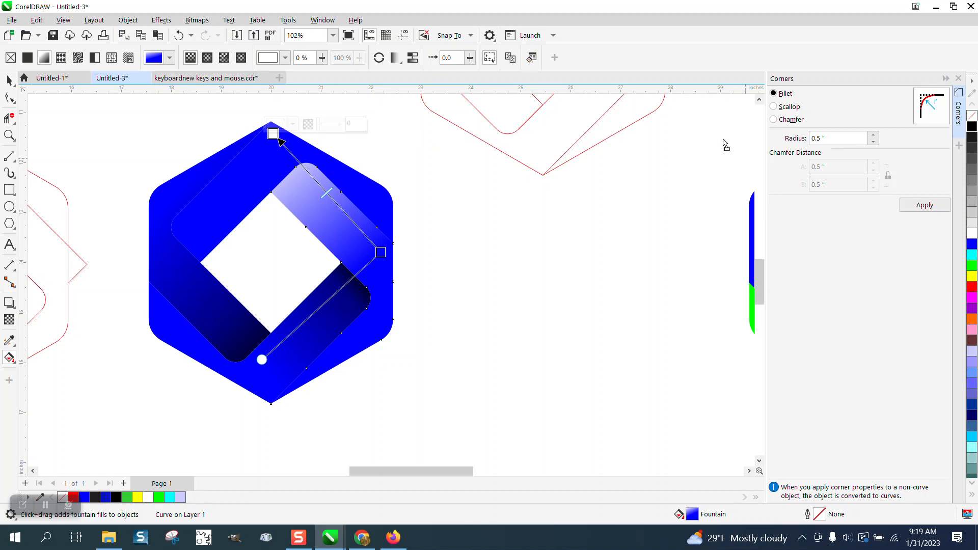
drag(273, 137, 274, 135)
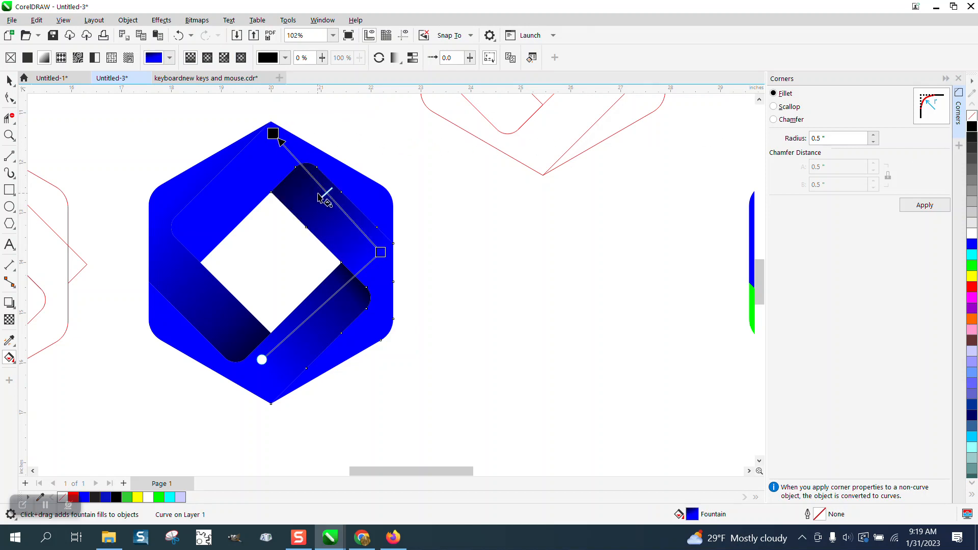
drag(326, 193, 311, 180)
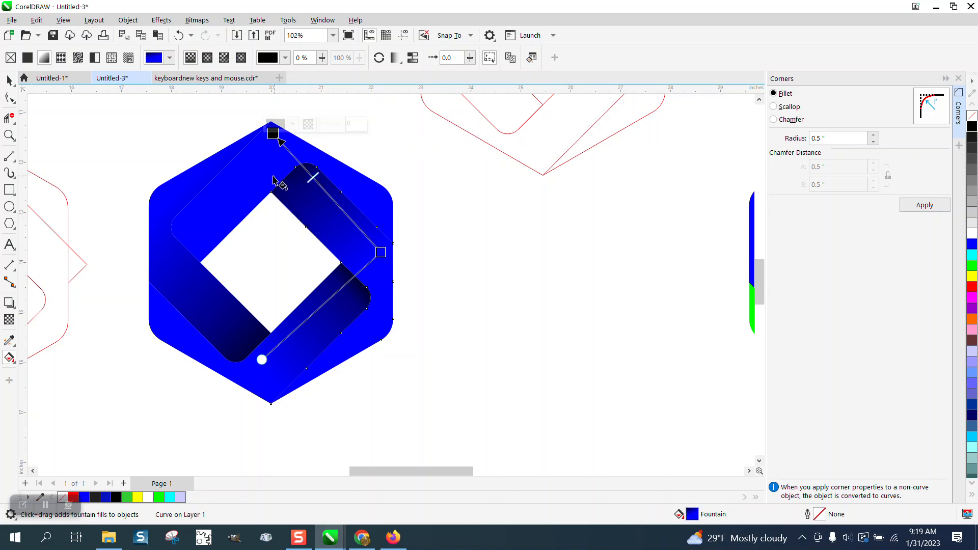
Apply a blue-to-black fountain fill to the upper-left band, darkening toward its left rounded end, with the midpoint shifted toward black
click(311, 177)
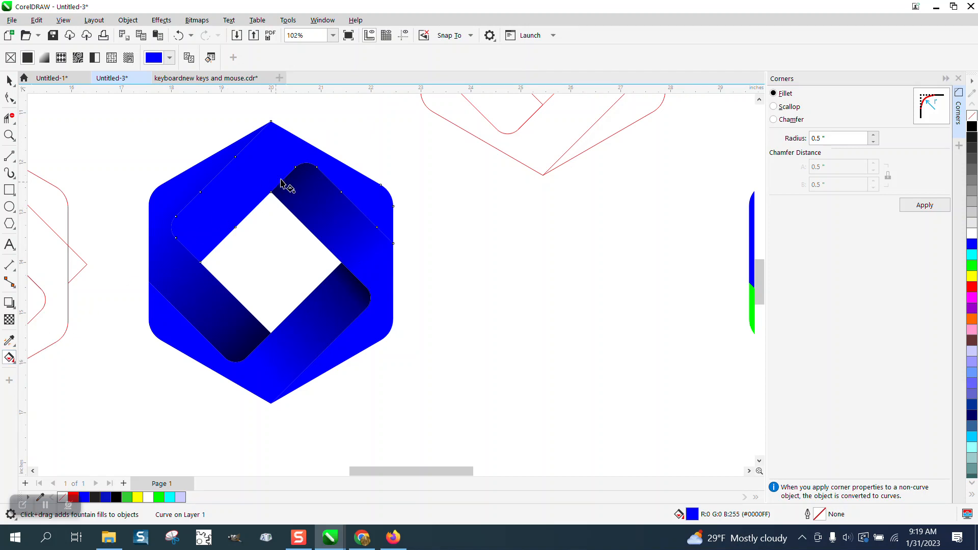
drag(288, 149, 160, 262)
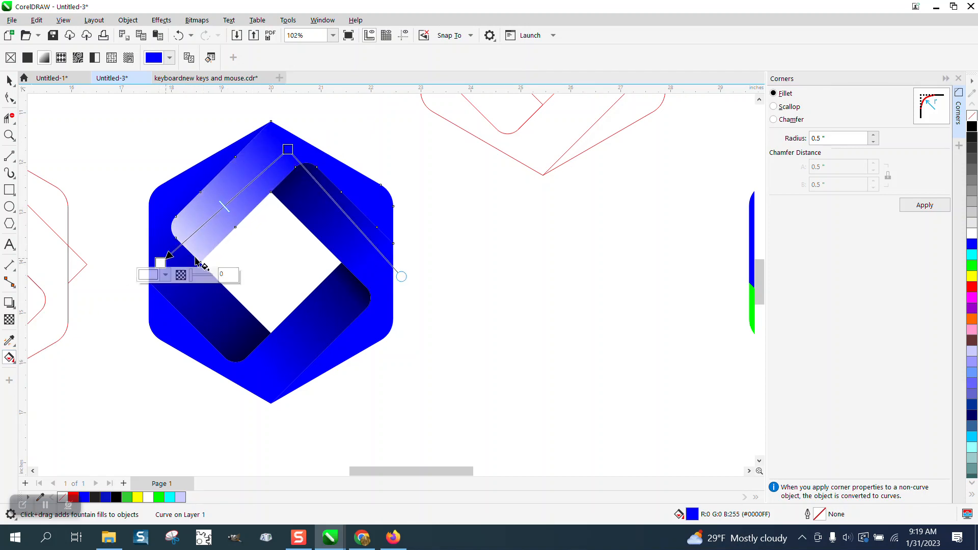
drag(970, 129, 159, 262)
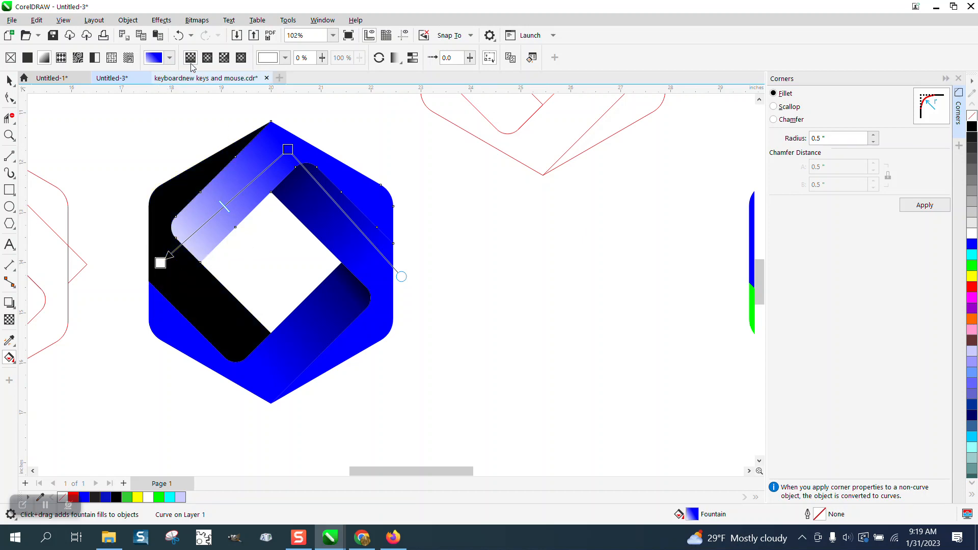
click(179, 35)
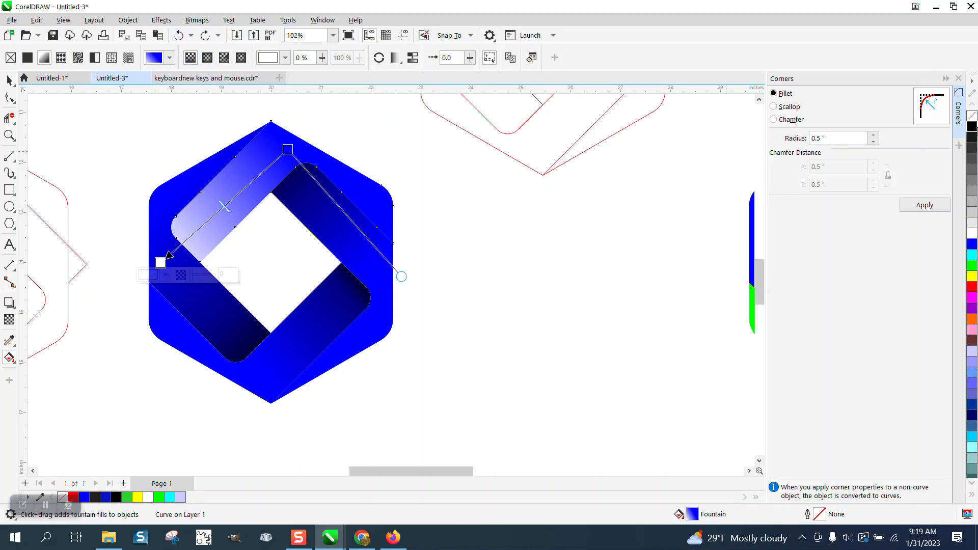
drag(970, 130, 160, 263)
drag(226, 210, 199, 229)
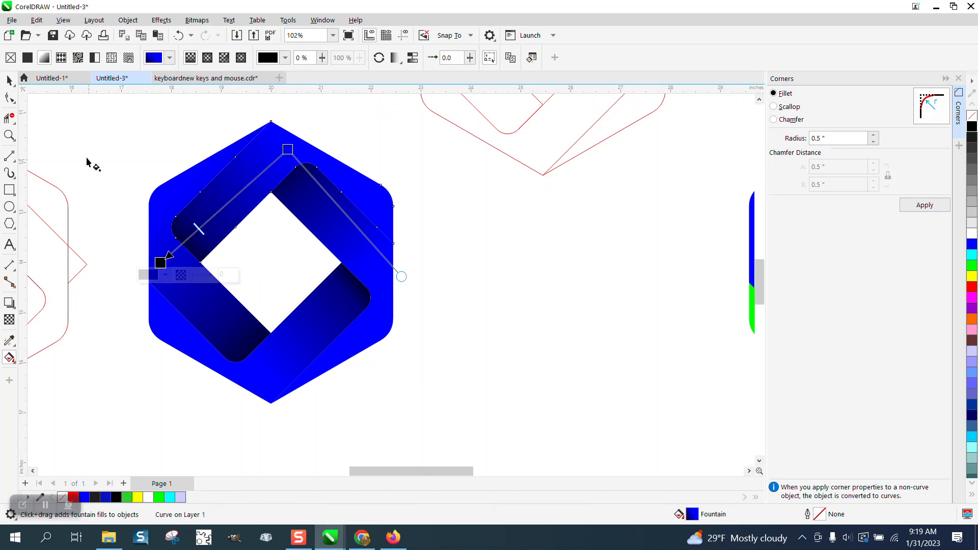
click(9, 81)
click(470, 314)
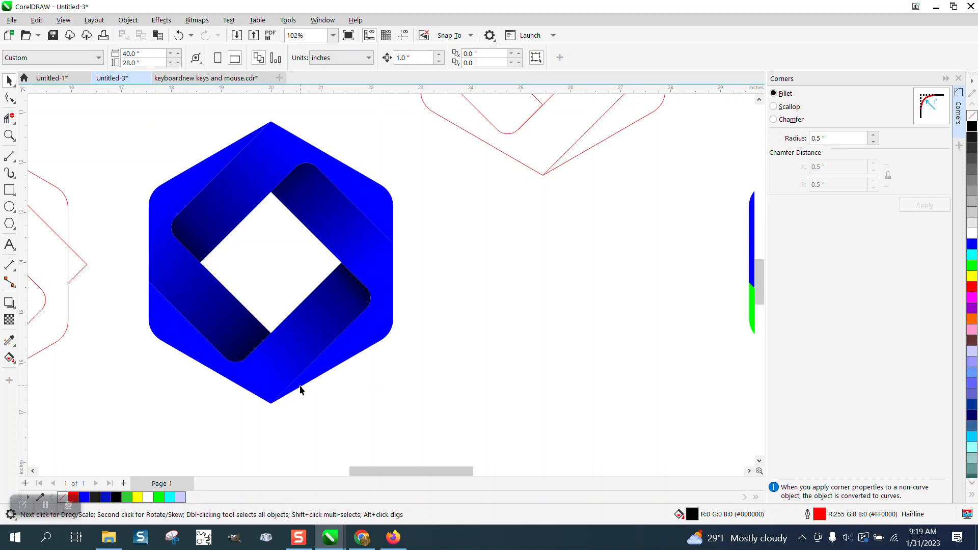
Examine the shading of the finished blue hexagon up close and compare it with the multicolored version
click(10, 135)
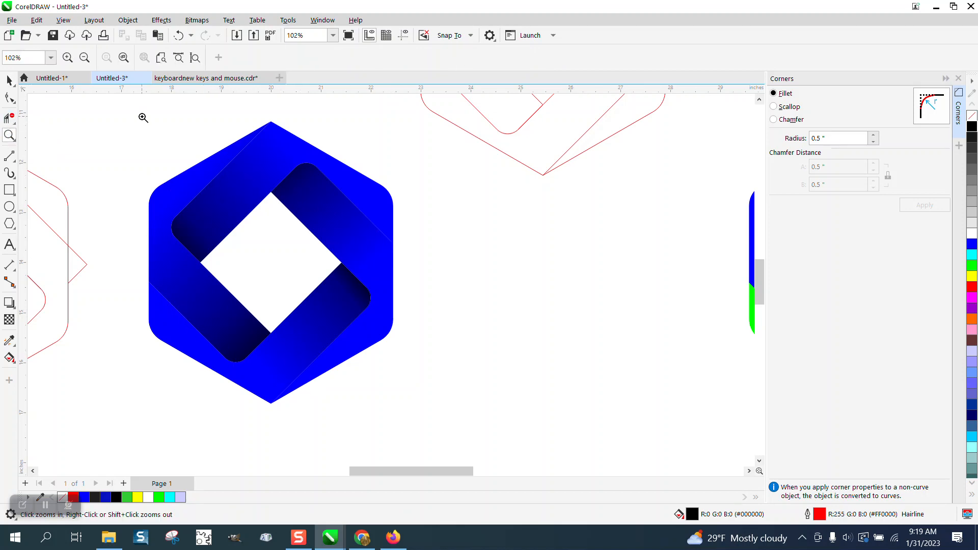
drag(142, 120, 549, 455)
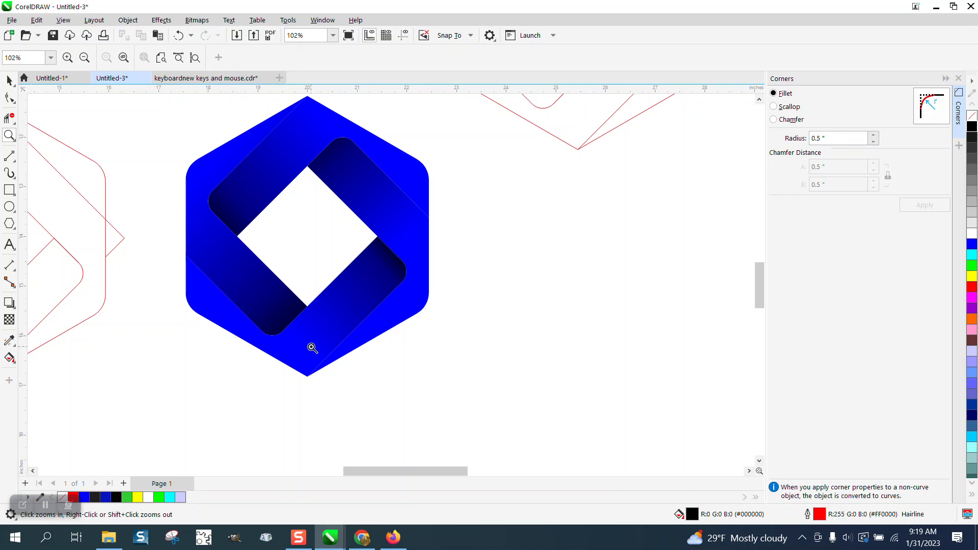
scroll(428, 320, down, 1)
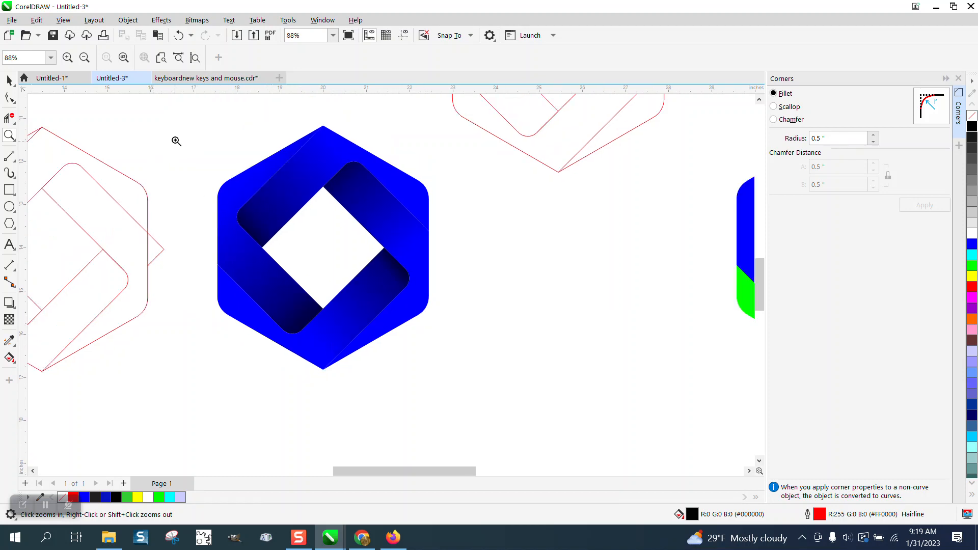
drag(176, 141, 512, 364)
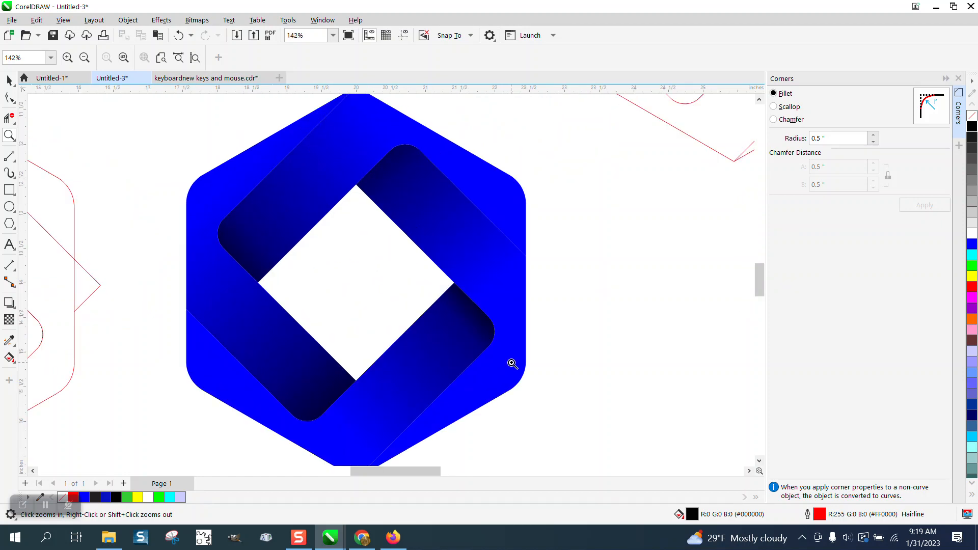
scroll(512, 364, down, 5)
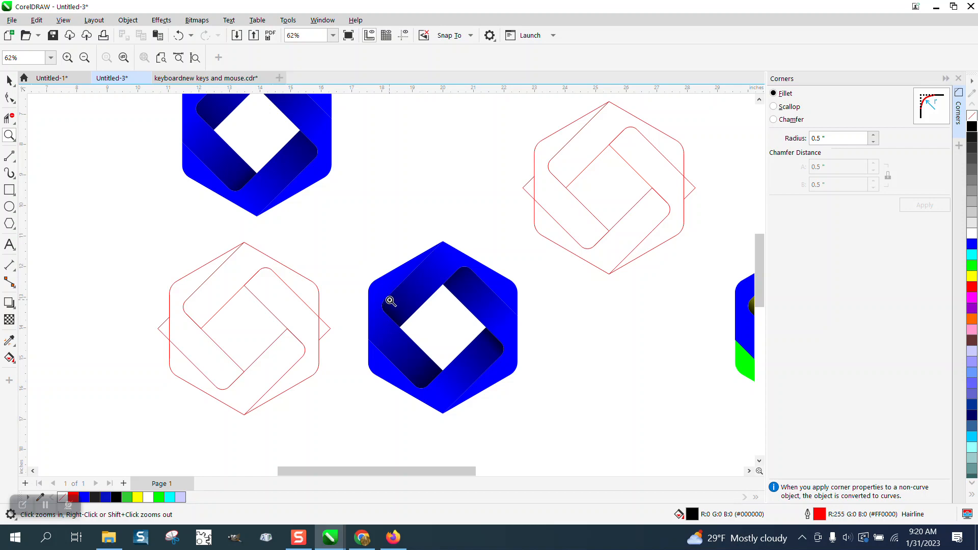
scroll(391, 301, down, 3)
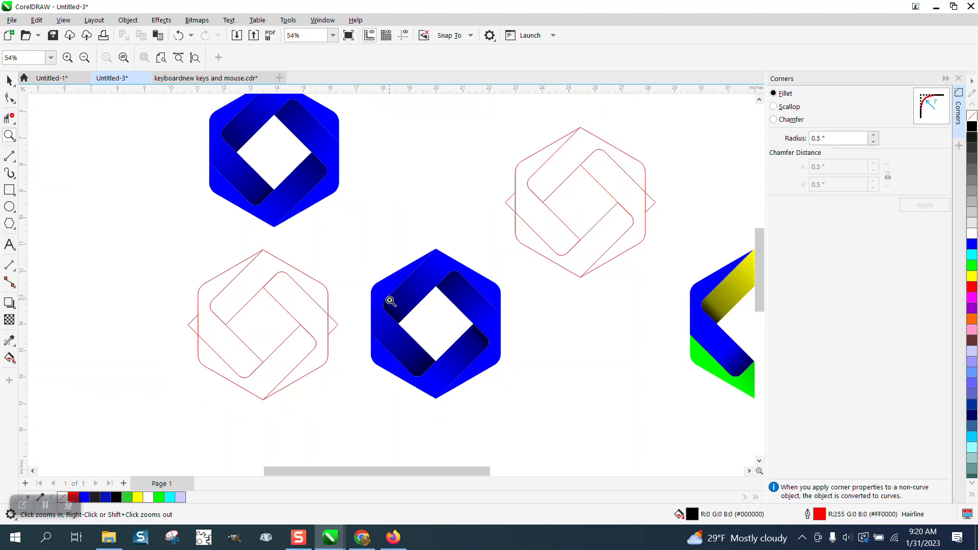
drag(630, 277, 704, 363)
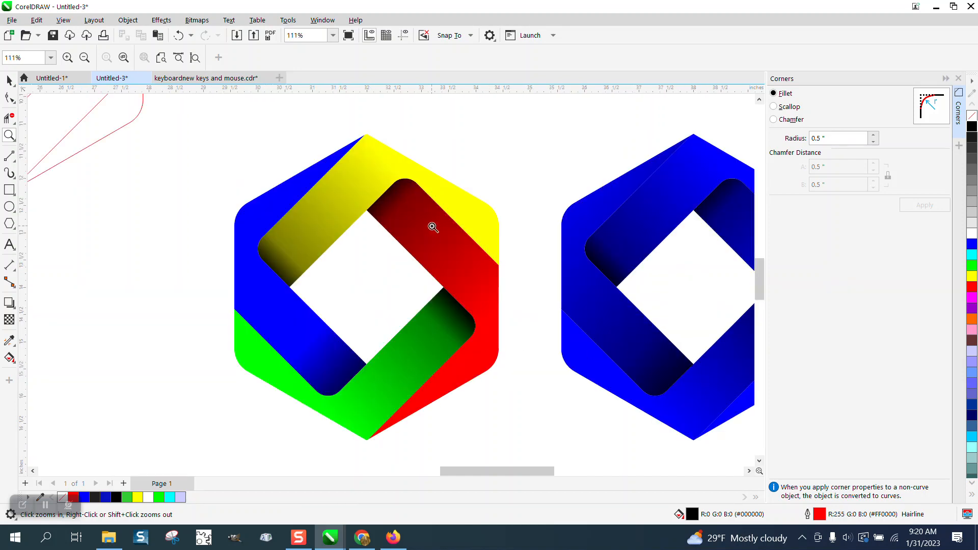
scroll(433, 244, down, 4)
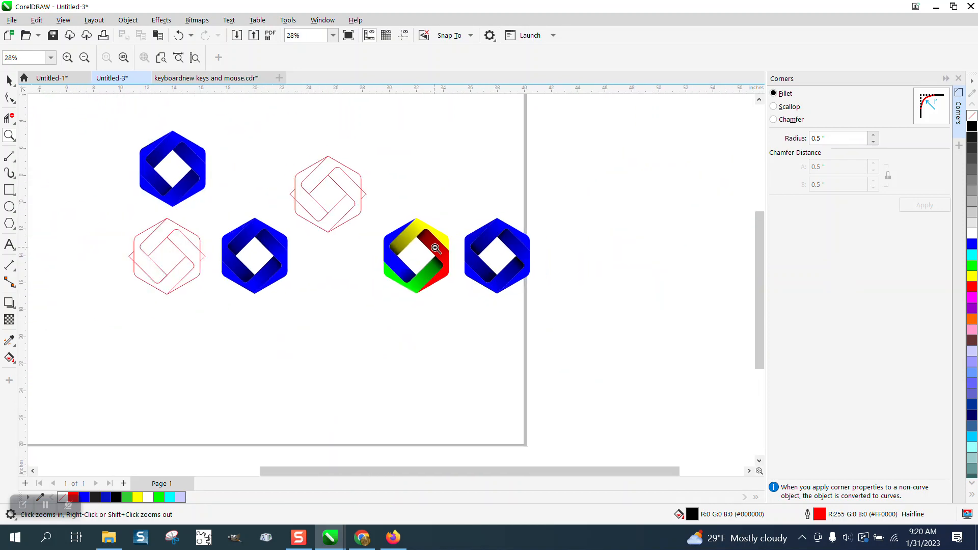